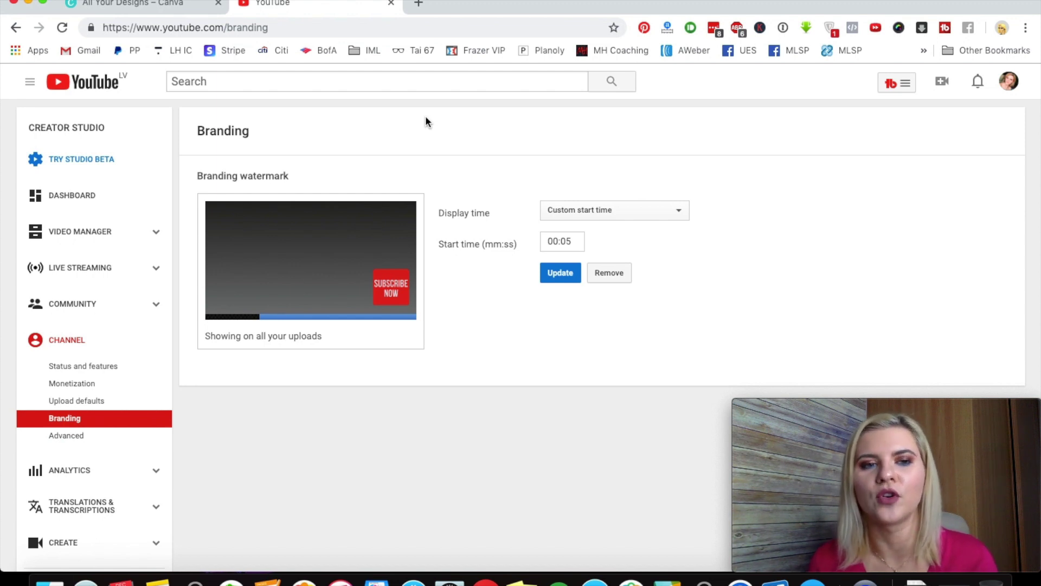
# - Leave the YouTube Branding page and switch to the 'All Your Designs – Canva' tab
pyautogui.click(386, 29)
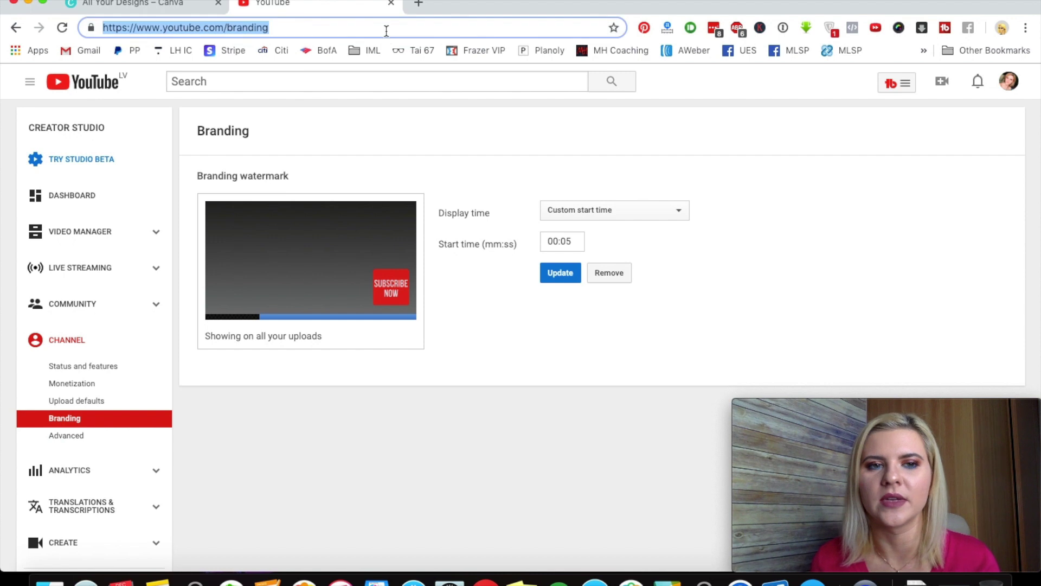
pyautogui.click(533, 167)
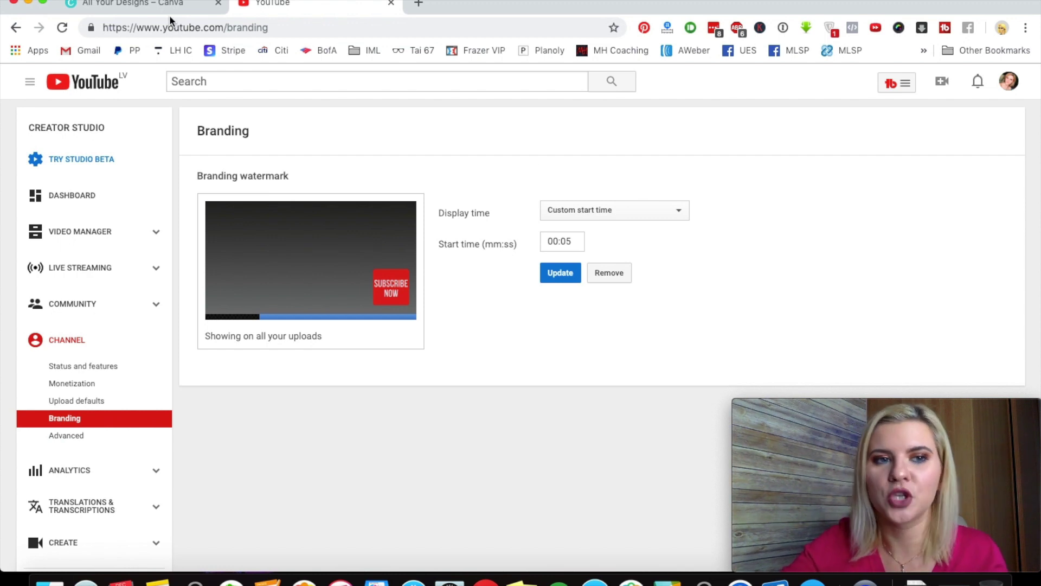
pyautogui.click(188, 7)
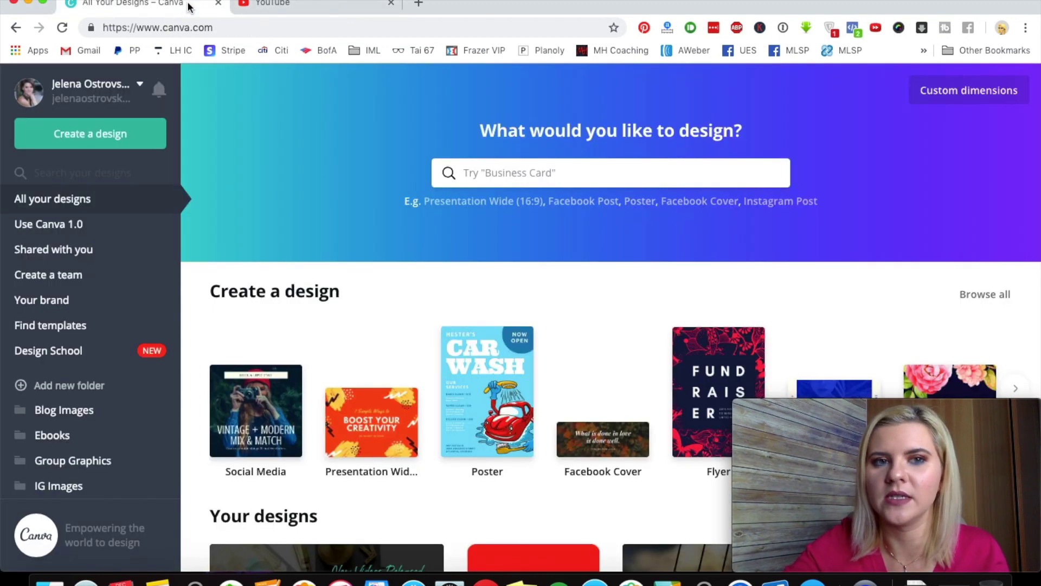
# - Back on the YouTube Branding page, remove the Subscribe Now watermark and start adding a new one
pyautogui.click(320, 7)
pyautogui.click(622, 280)
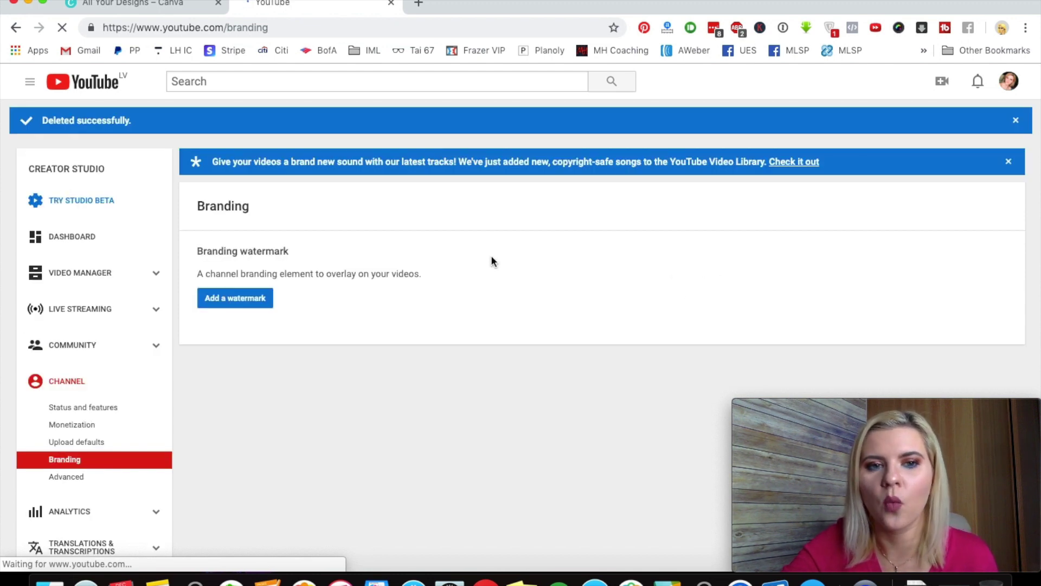
pyautogui.click(255, 300)
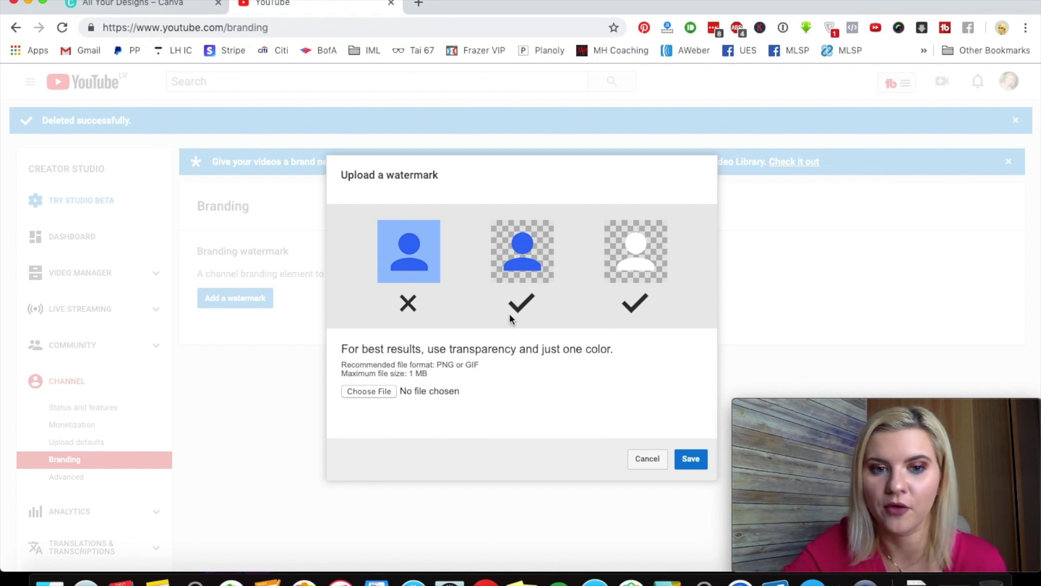
# - From the Canva home, create a custom-dimension blank design of 400 × 150 px
pyautogui.click(176, 8)
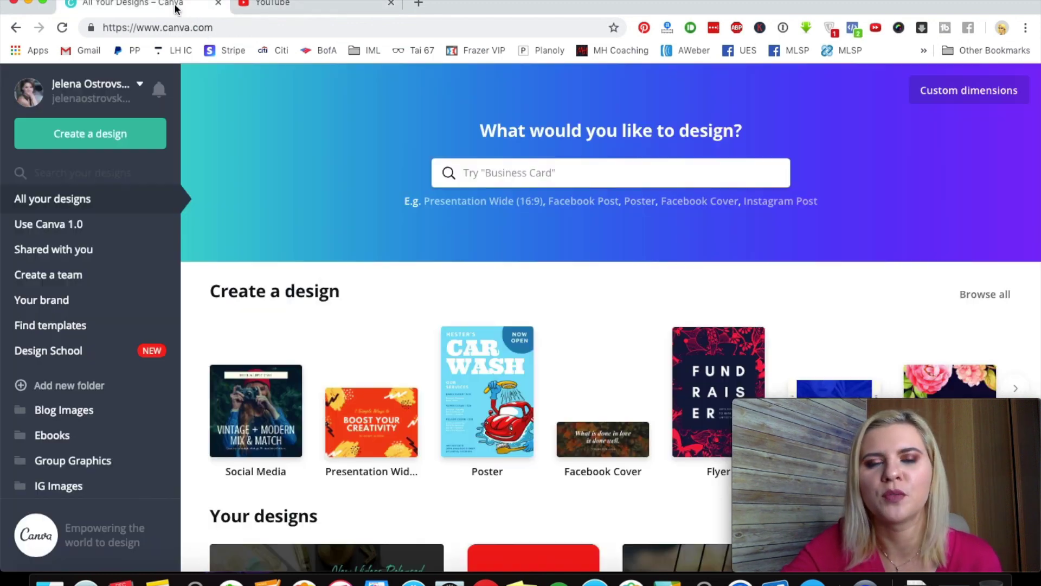
pyautogui.click(965, 97)
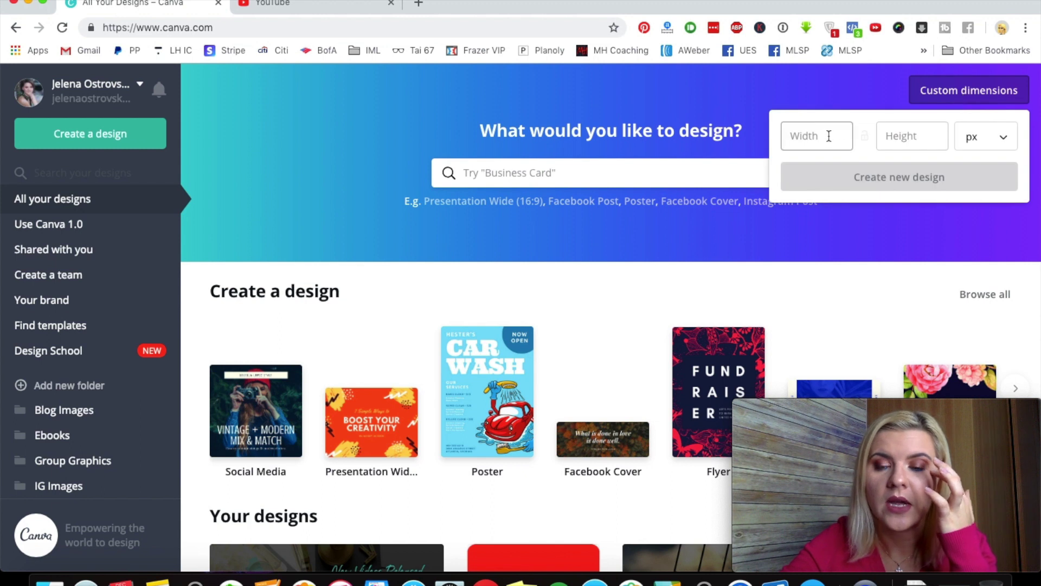
pyautogui.click(798, 139)
pyautogui.write('400')
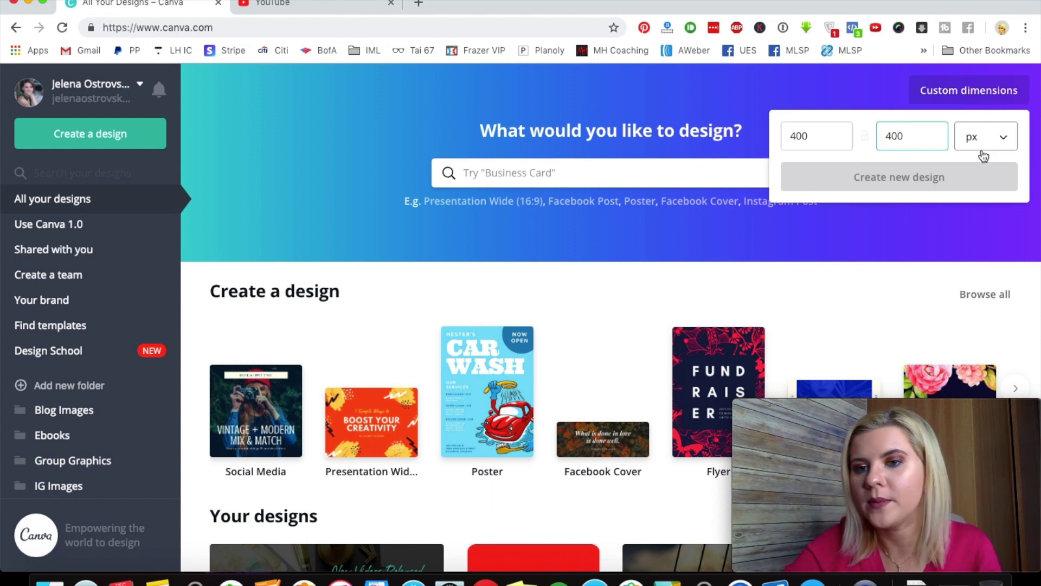
pyautogui.click(830, 135)
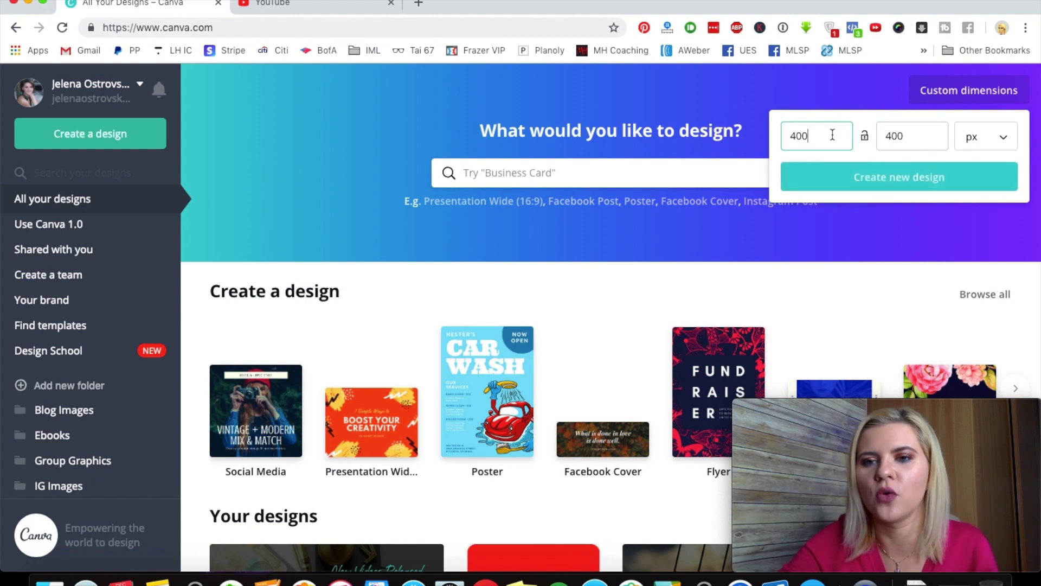
pyautogui.click(907, 141)
pyautogui.press('BackSpace')
pyautogui.press('BackSpace')
pyautogui.press('BackSpace')
pyautogui.write('150')
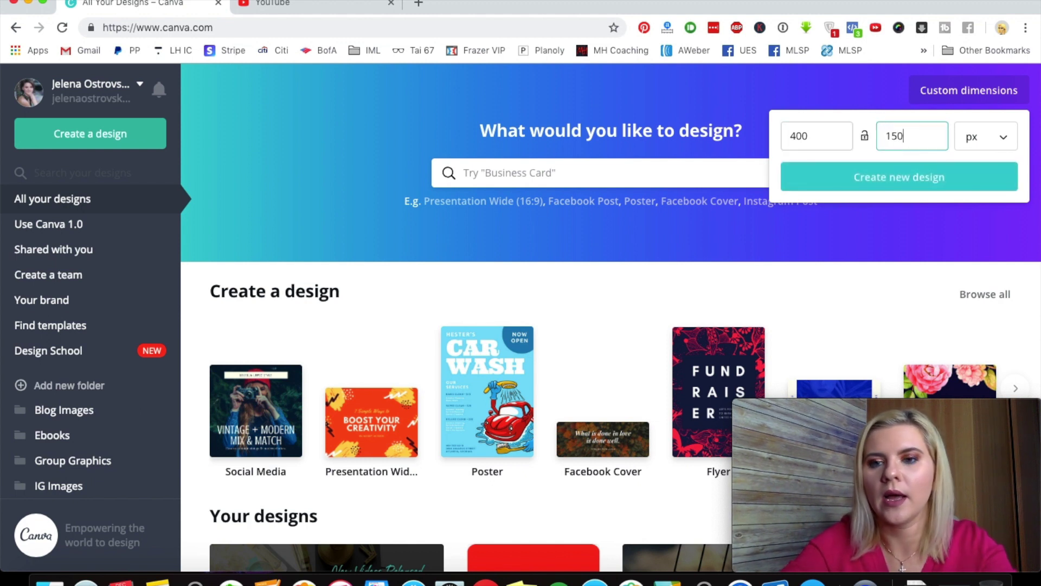
pyautogui.click(893, 177)
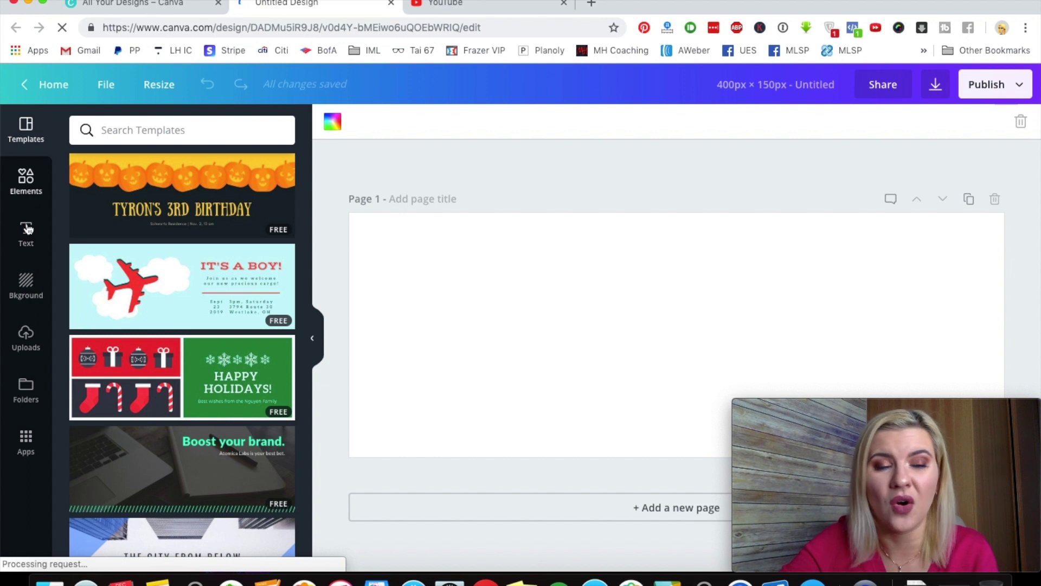
# - Search Elements for 'square' and add a rounded square to the page
pyautogui.click(26, 186)
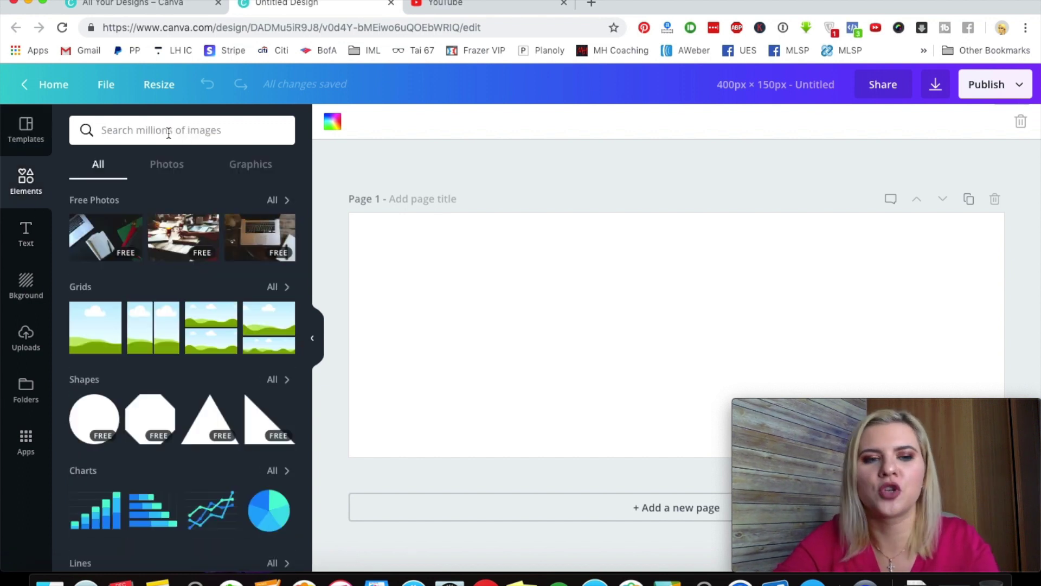
pyautogui.click(169, 133)
pyautogui.write('square')
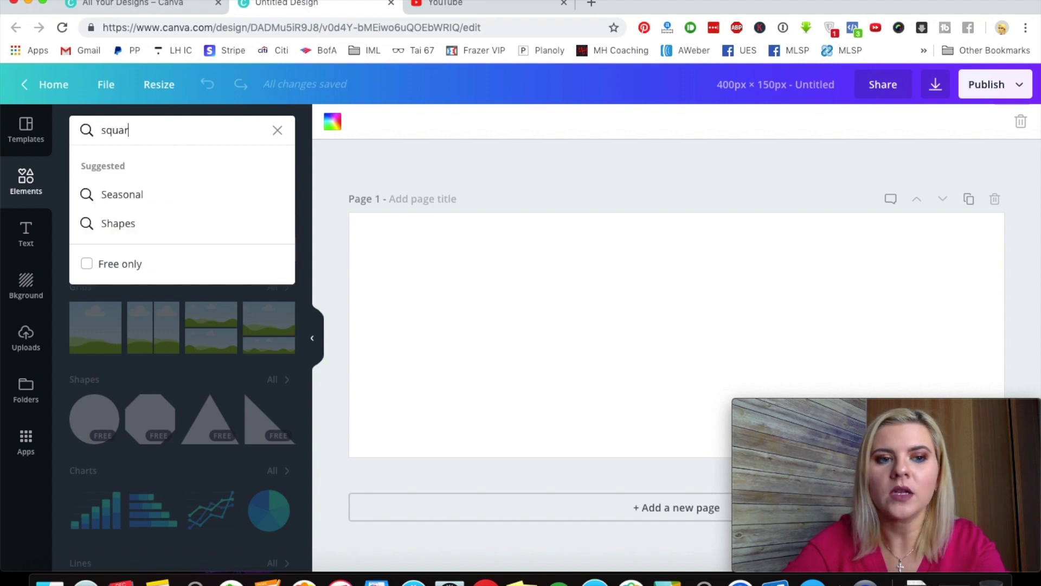
pyautogui.press('Return')
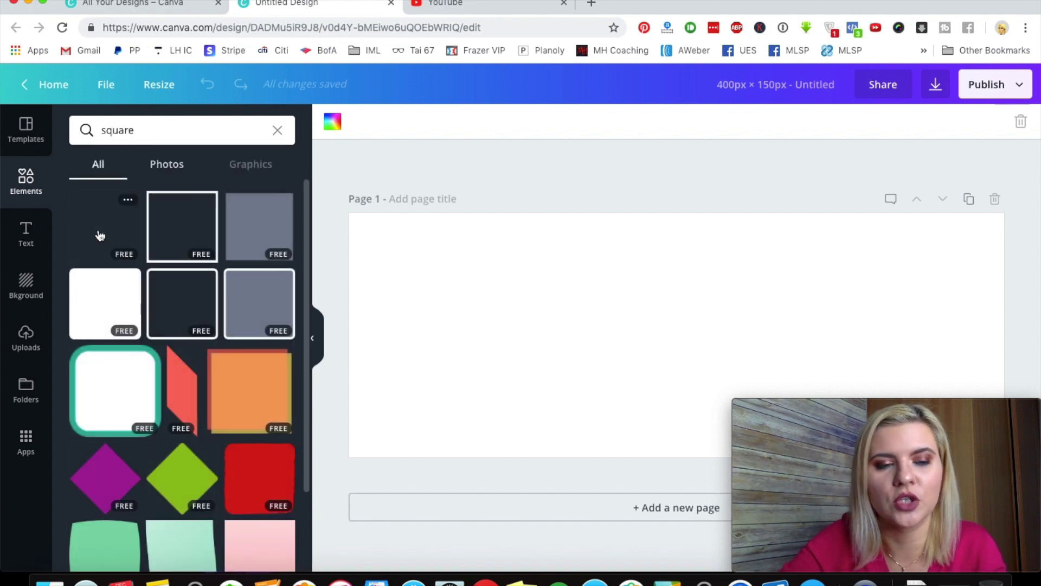
pyautogui.click(113, 234)
# - Colour the square teal and stretch it to fill the whole 400 × 150 page
pyautogui.click(548, 293)
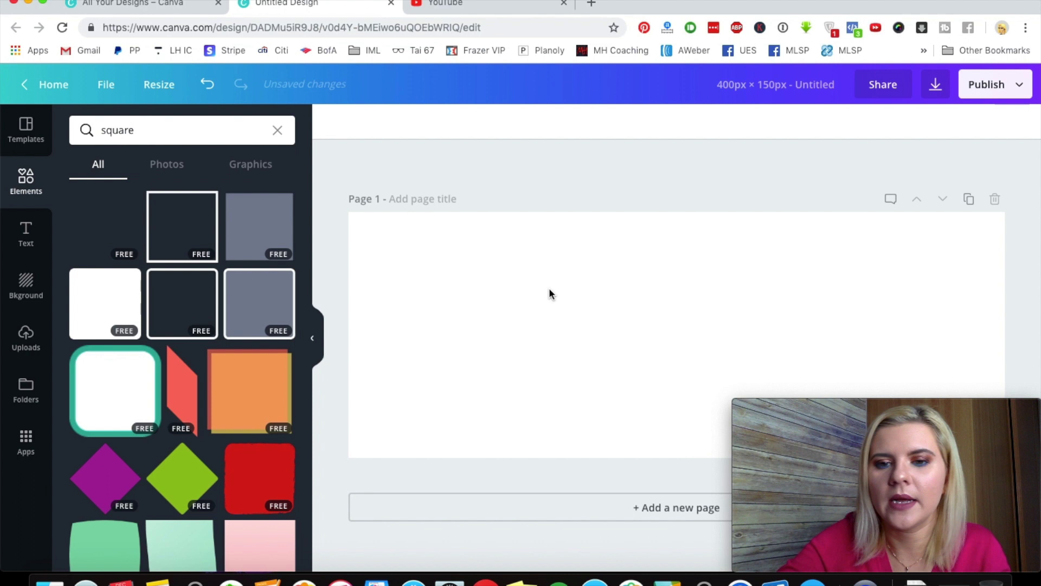
pyautogui.click(110, 298)
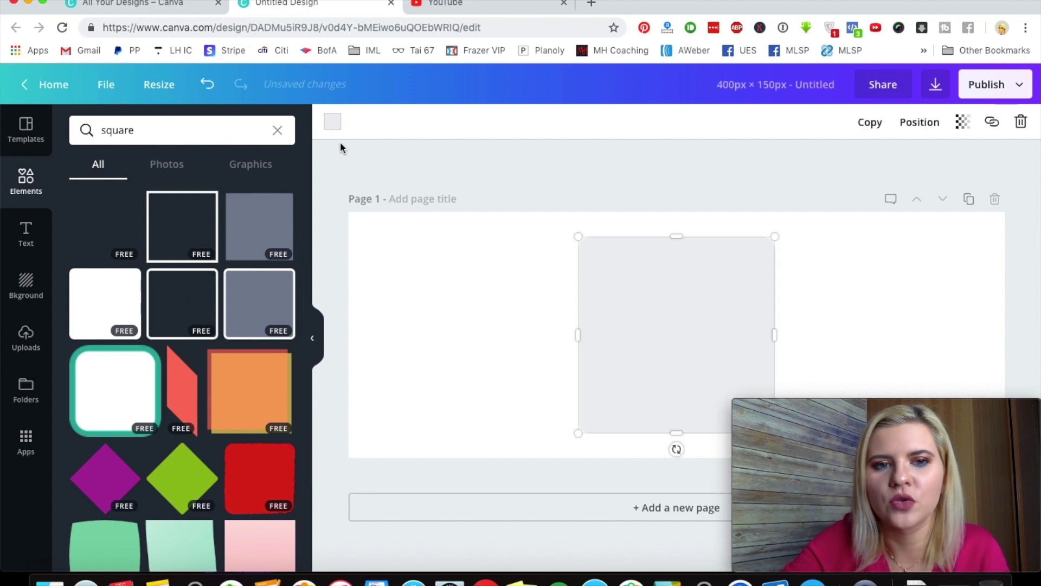
pyautogui.click(333, 124)
pyautogui.click(347, 225)
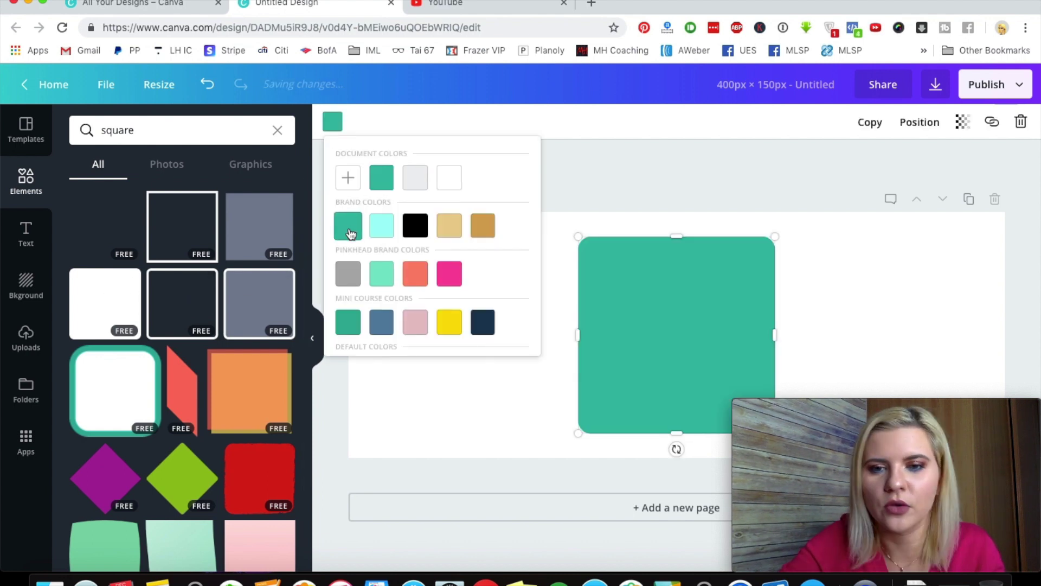
pyautogui.click(923, 293)
pyautogui.moveTo(681, 301); pyautogui.dragTo(454, 279)
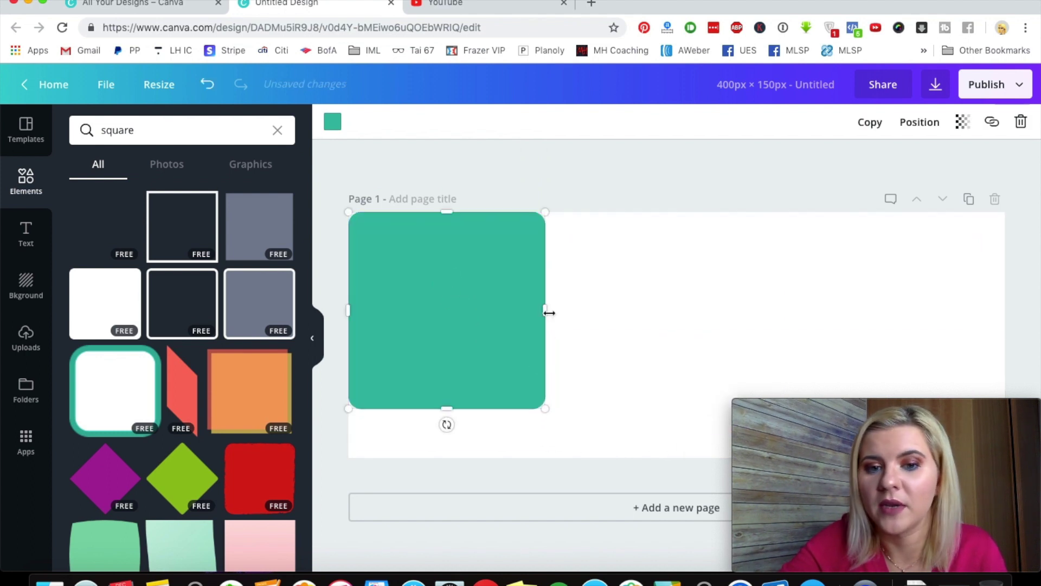
pyautogui.moveTo(549, 312); pyautogui.dragTo(1009, 309)
pyautogui.moveTo(674, 409); pyautogui.dragTo(672, 456)
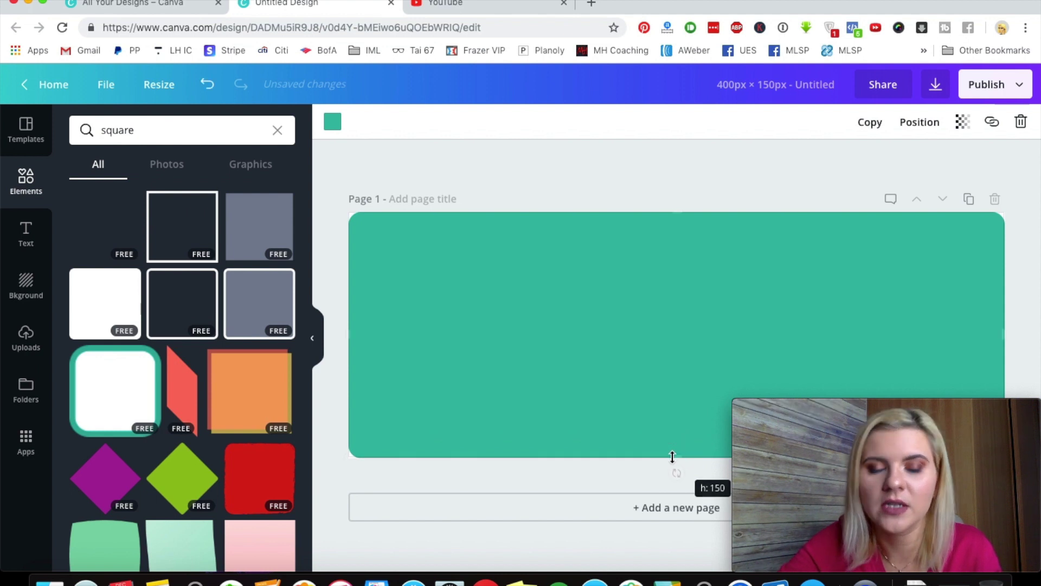
# - Add a subheading text box reading 'SUBSCRIBE', correcting its spelling
pyautogui.click(615, 168)
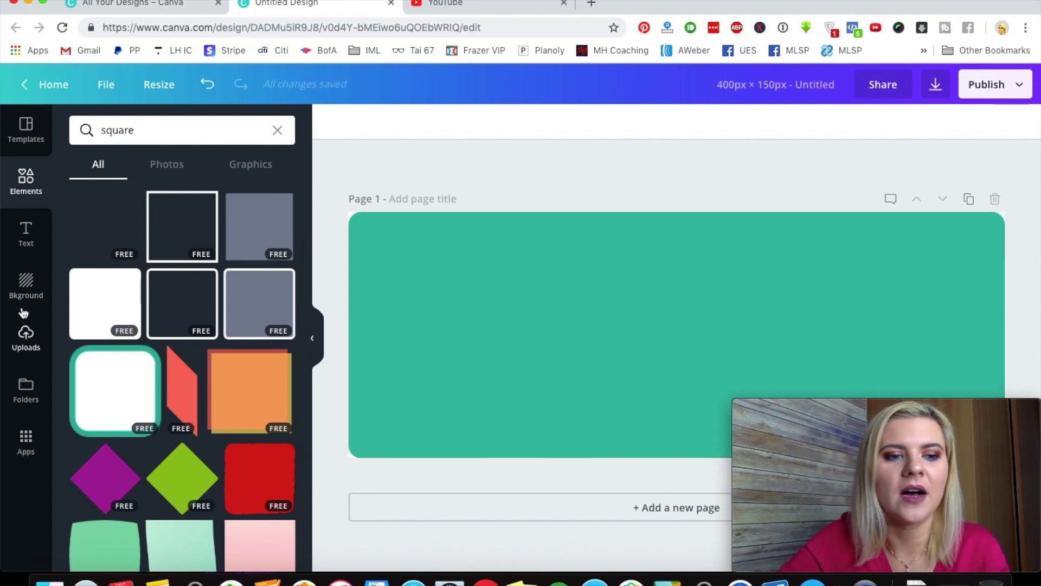
pyautogui.click(25, 231)
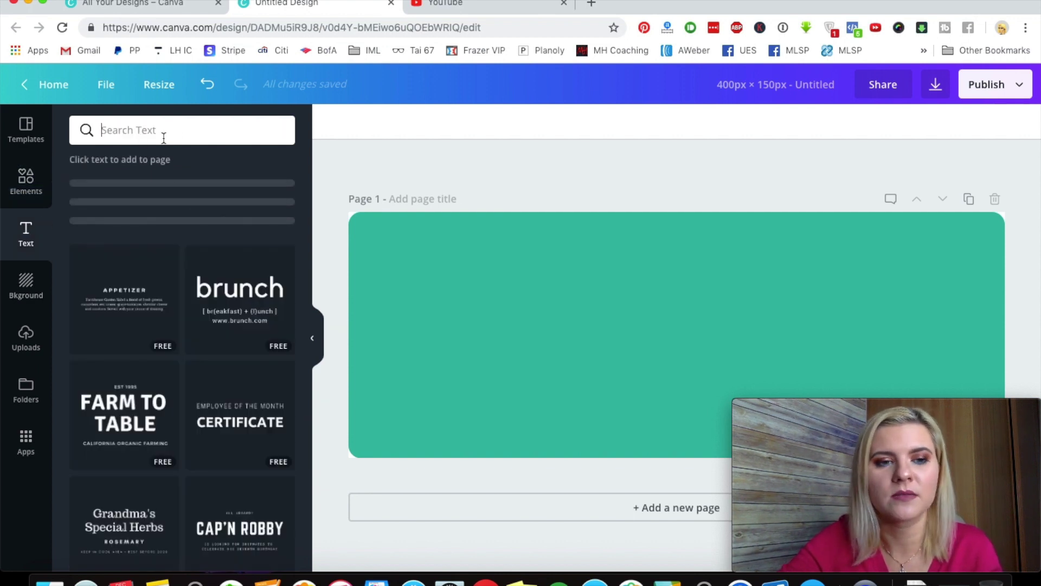
pyautogui.click(122, 218)
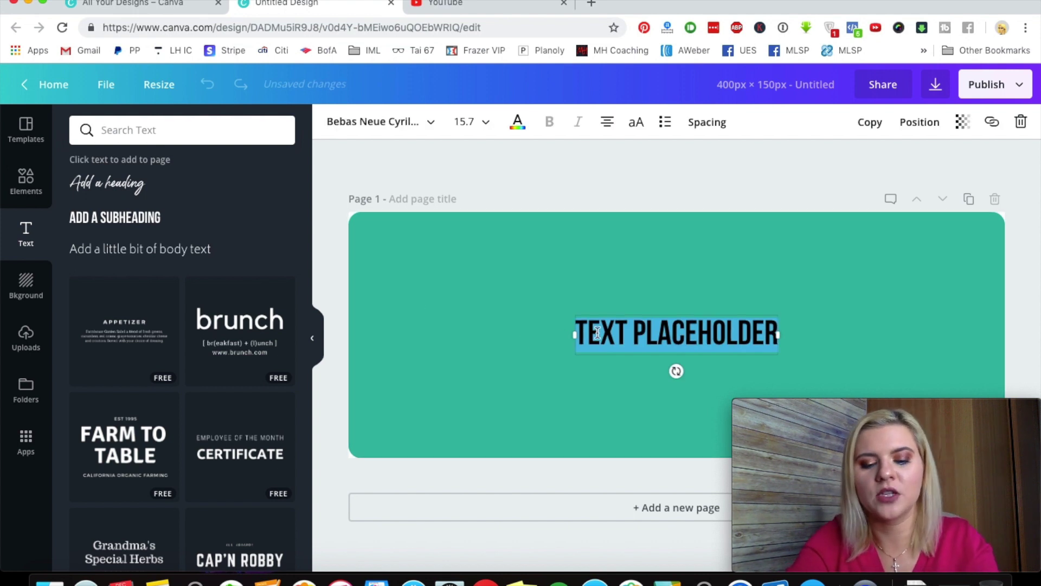
pyautogui.write('SUBCRI')
pyautogui.press('BackSpace')
pyautogui.press('BackSpace')
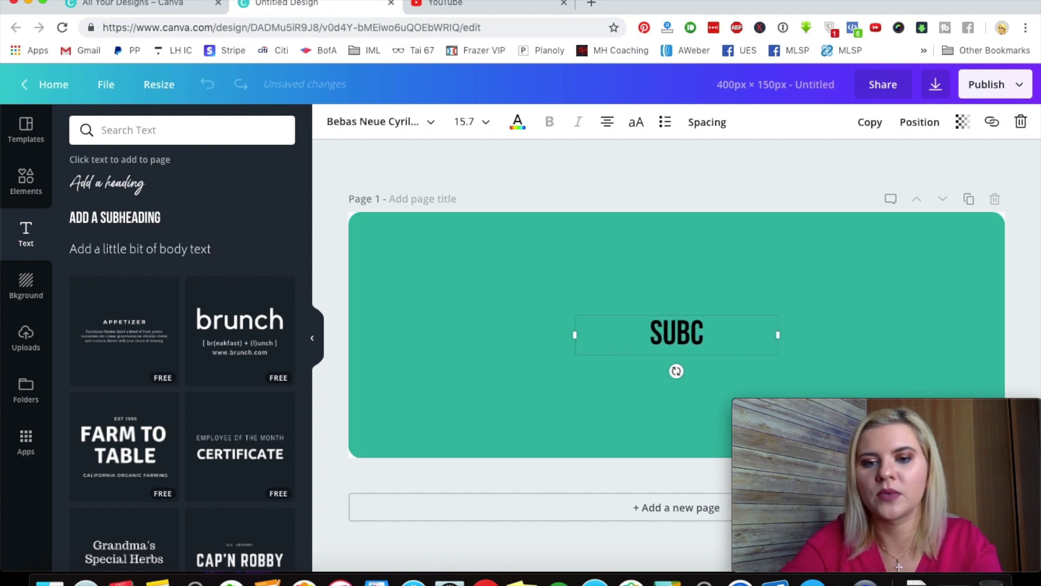
pyautogui.press('BackSpace')
pyautogui.write('SCRIBE')
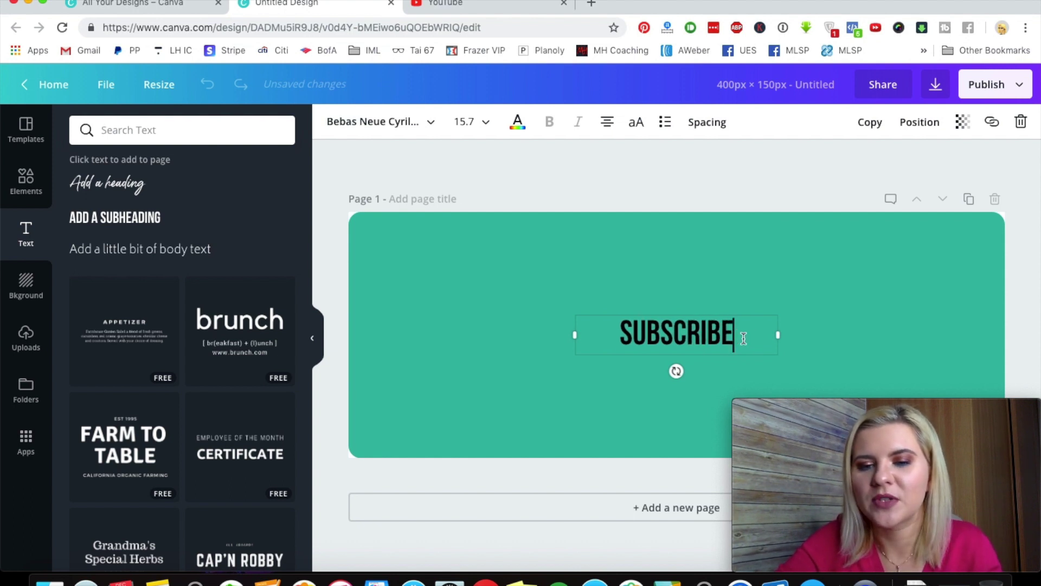
# - Set the SUBSCRIBE text to font size 64 and reposition the text box
pyautogui.click(485, 123)
pyautogui.scroll(-3, 494, 326)
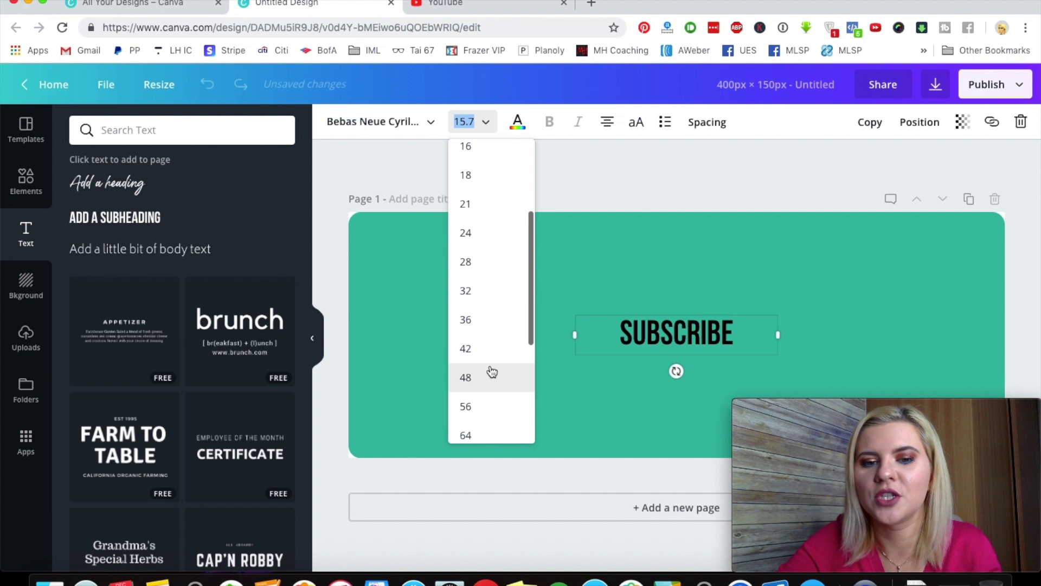
pyautogui.scroll(-1, 492, 372)
pyautogui.click(478, 387)
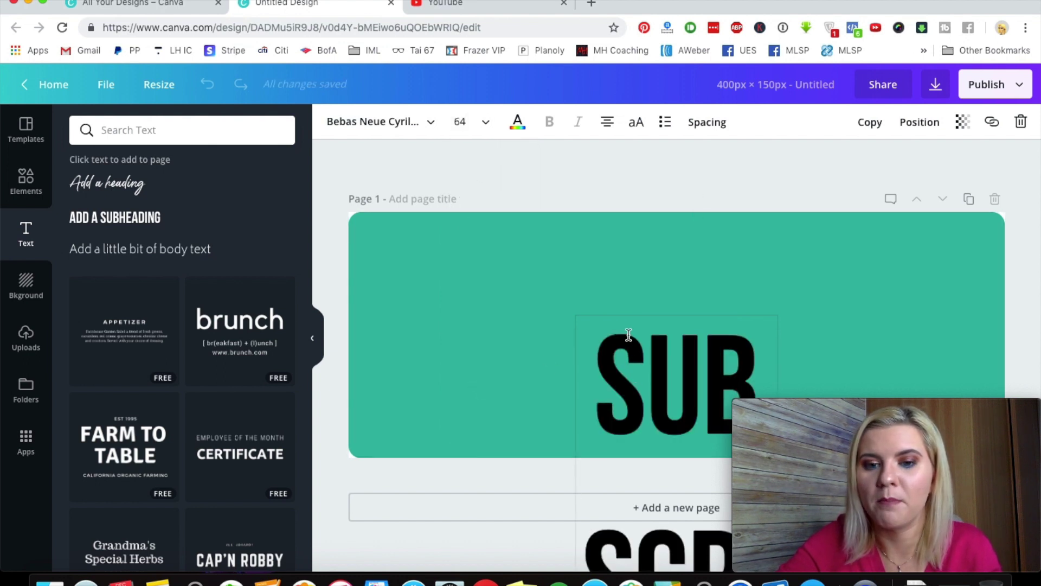
pyautogui.click(713, 170)
pyautogui.moveTo(646, 349); pyautogui.dragTo(568, 303)
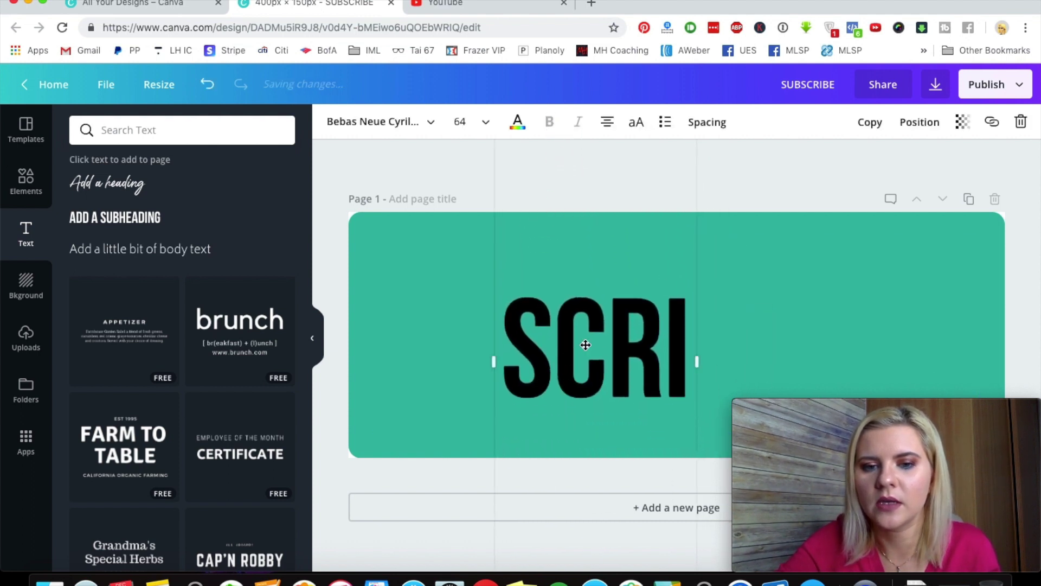
# - Widen the SUBSCRIBE text box and move it onto the green rectangle
pyautogui.moveTo(490, 361); pyautogui.dragTo(225, 377)
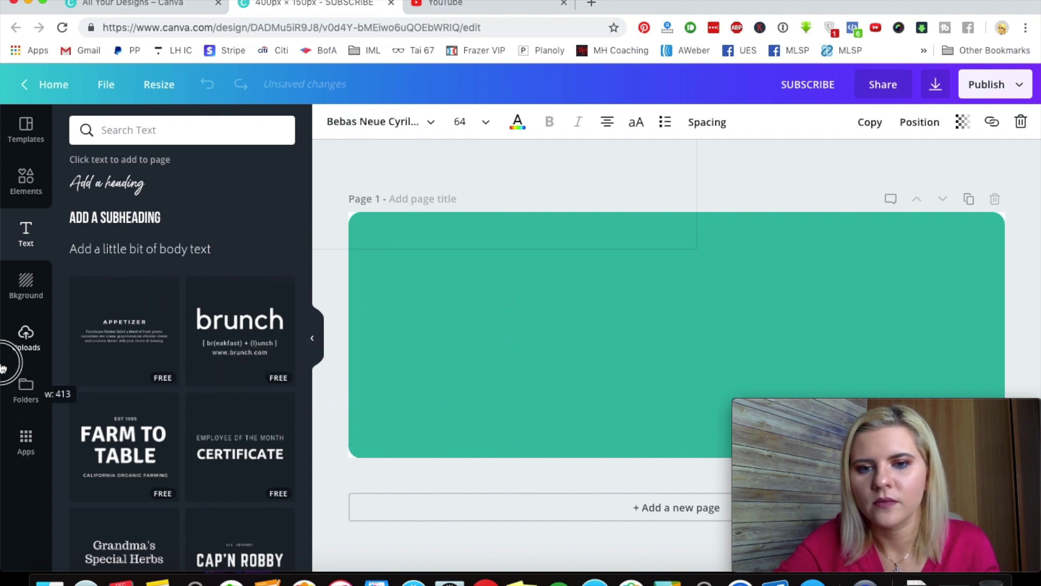
pyautogui.moveTo(225, 376); pyautogui.dragTo(21, 388)
pyautogui.click(669, 269)
pyautogui.doubleClick(629, 229)
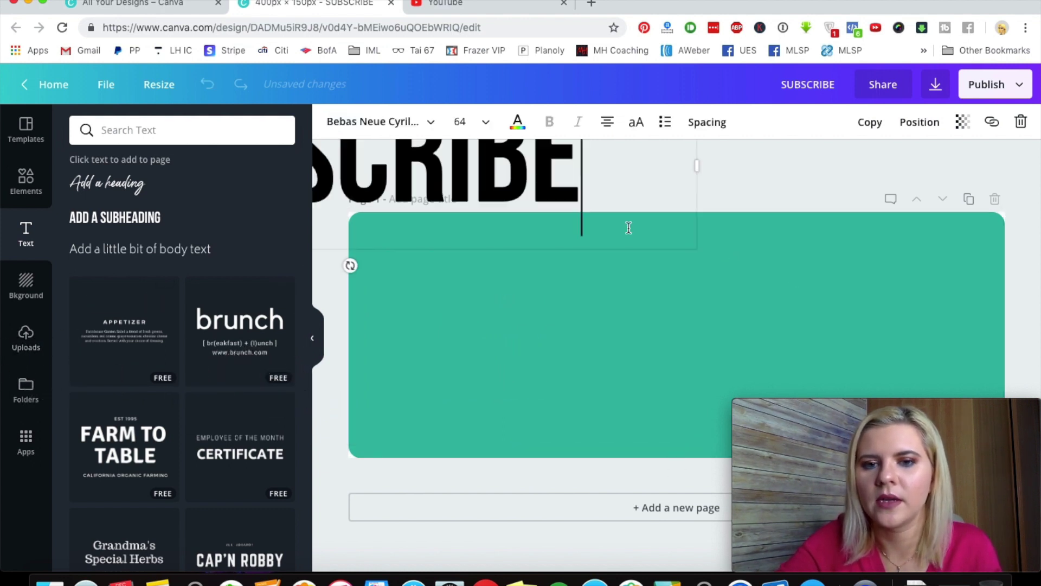
pyautogui.click(589, 217)
pyautogui.moveTo(558, 226)
pyautogui.mouseDown()
pyautogui.moveTo(918, 387)
pyautogui.moveTo(881, 391)
pyautogui.mouseUp()
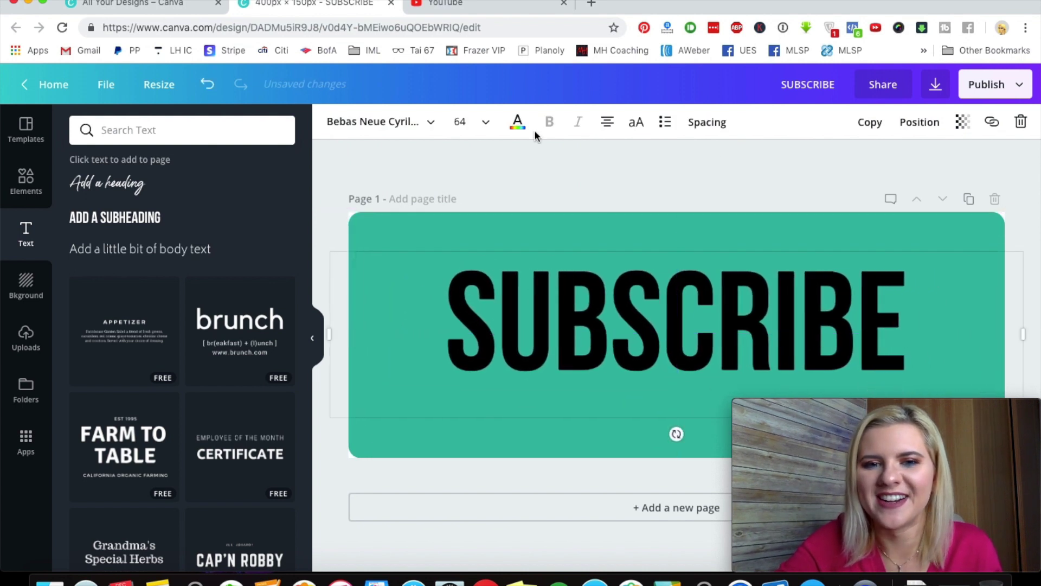
# - Make the SUBSCRIBE text white with font size 84
pyautogui.click(522, 130)
pyautogui.click(641, 192)
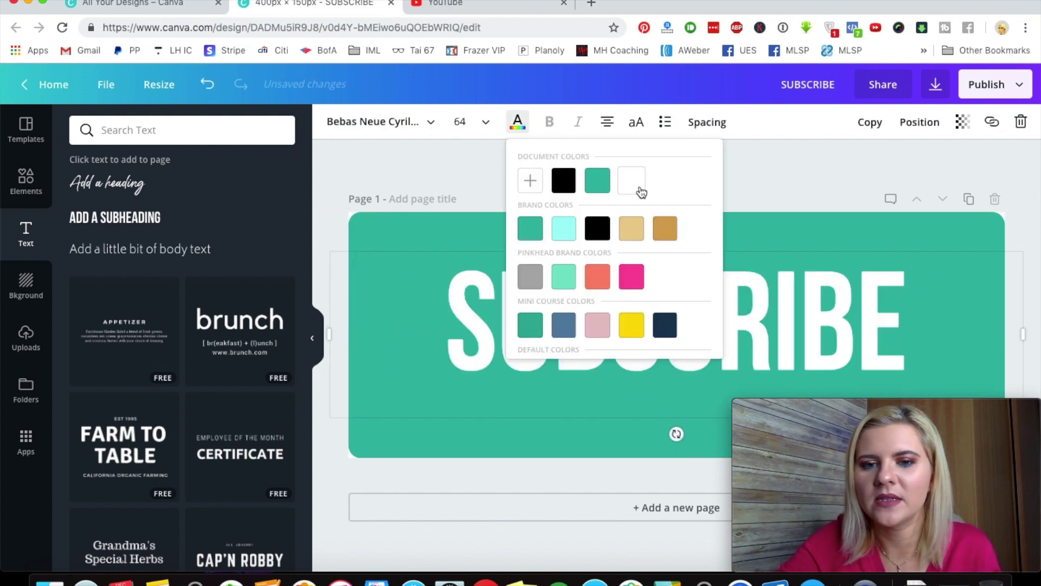
pyautogui.click(479, 124)
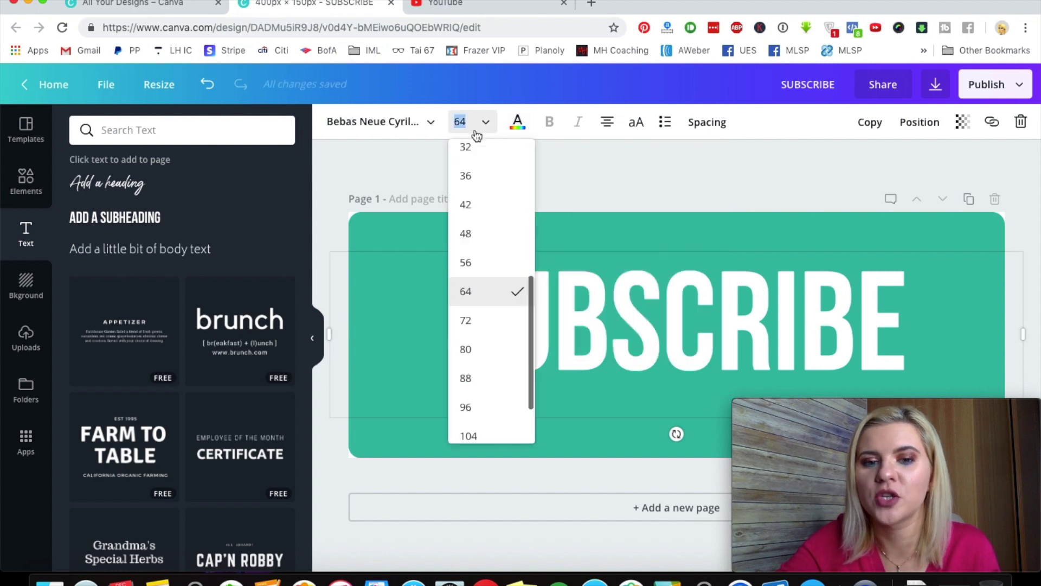
pyautogui.click(476, 356)
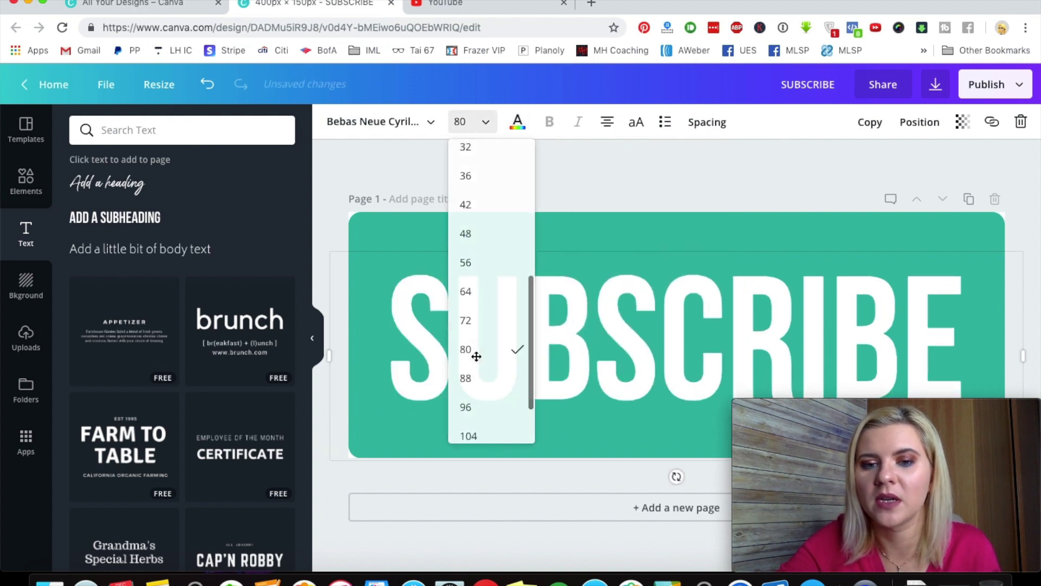
pyautogui.click(469, 119)
pyautogui.write('4')
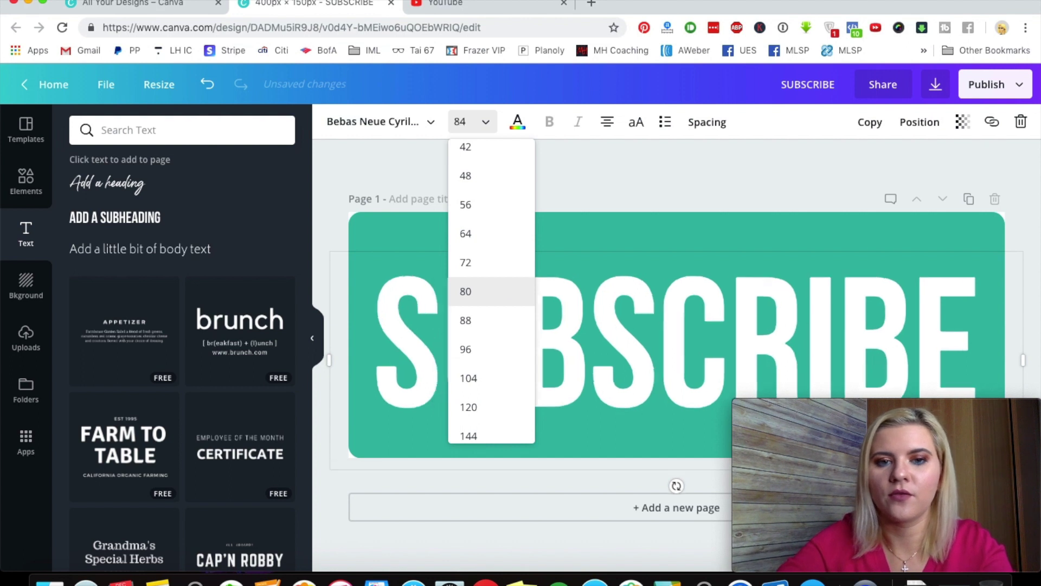
pyautogui.press('Return')
# - Centre the SUBSCRIBE text on the rectangle using the guides
pyautogui.click(686, 148)
pyautogui.moveTo(742, 294); pyautogui.dragTo(734, 298)
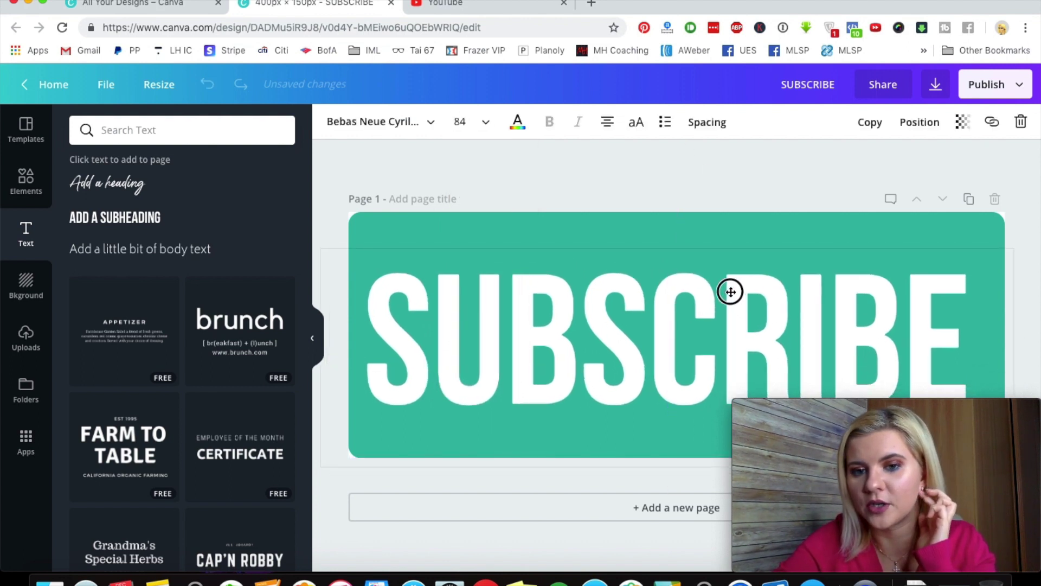
pyautogui.moveTo(734, 298); pyautogui.dragTo(742, 294)
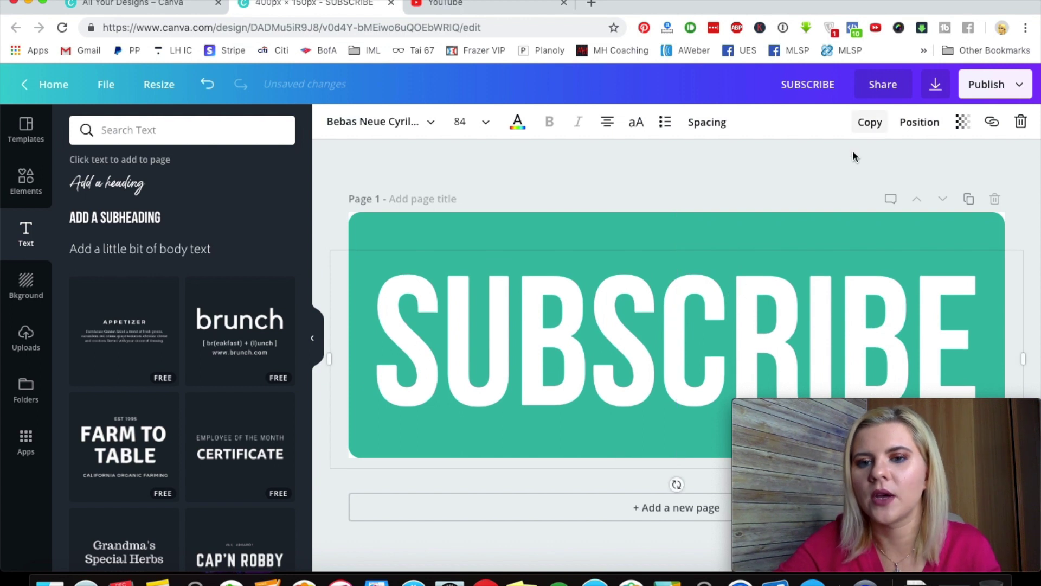
pyautogui.click(826, 165)
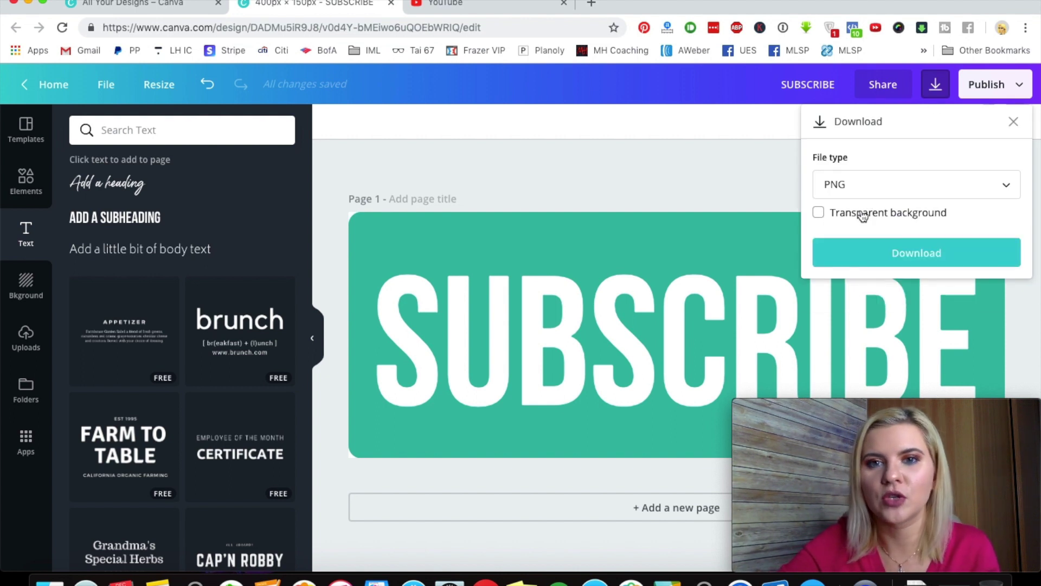
# - Download the SUBSCRIBE banner with PNG as the file type
pyautogui.click(912, 255)
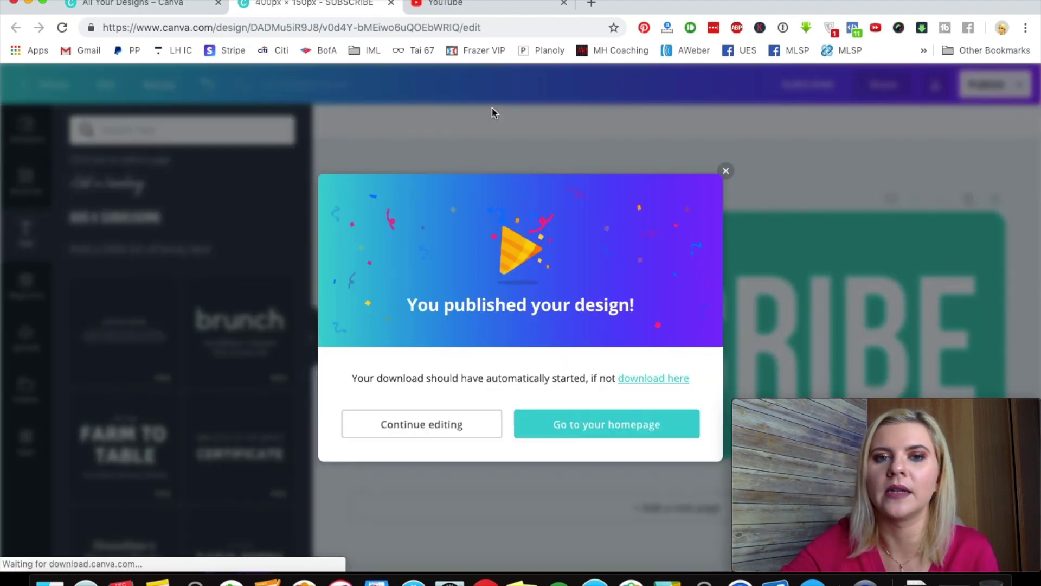
# - Choose SUBSCRIBE.png from the Downloads folder and save it in the Upload a watermark dialog
pyautogui.click(480, 14)
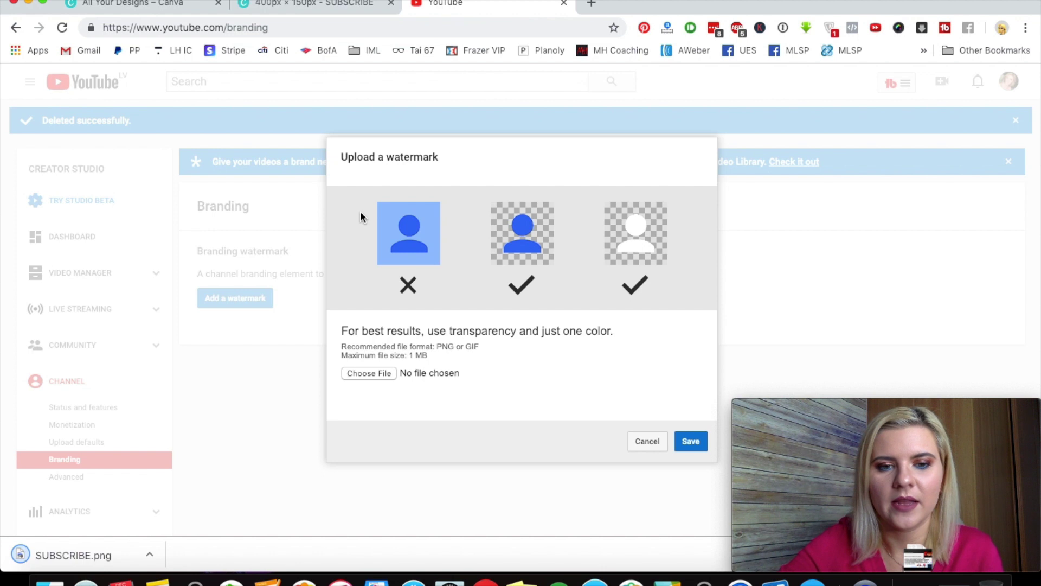
pyautogui.click(373, 372)
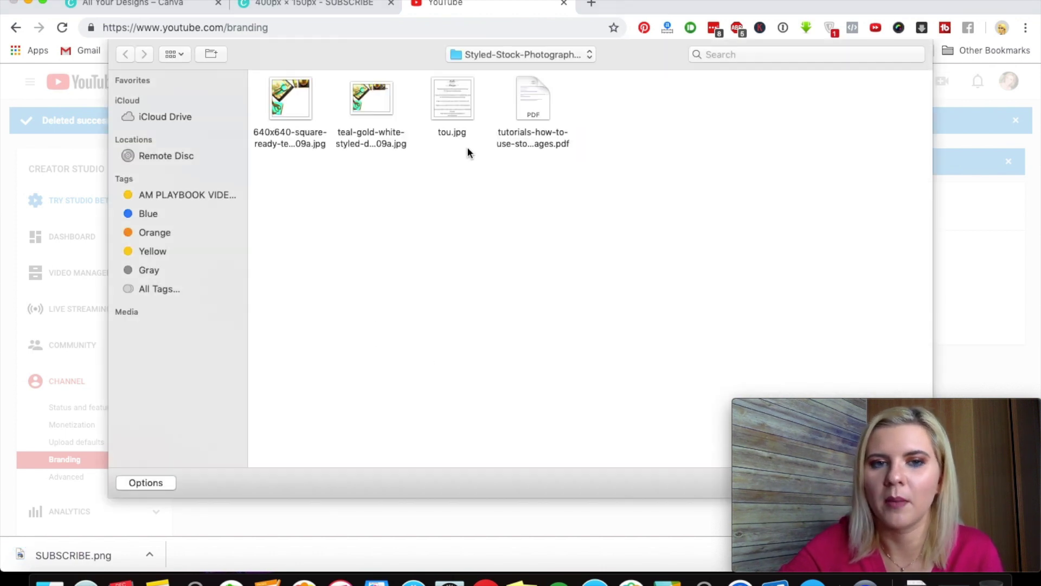
pyautogui.click(532, 59)
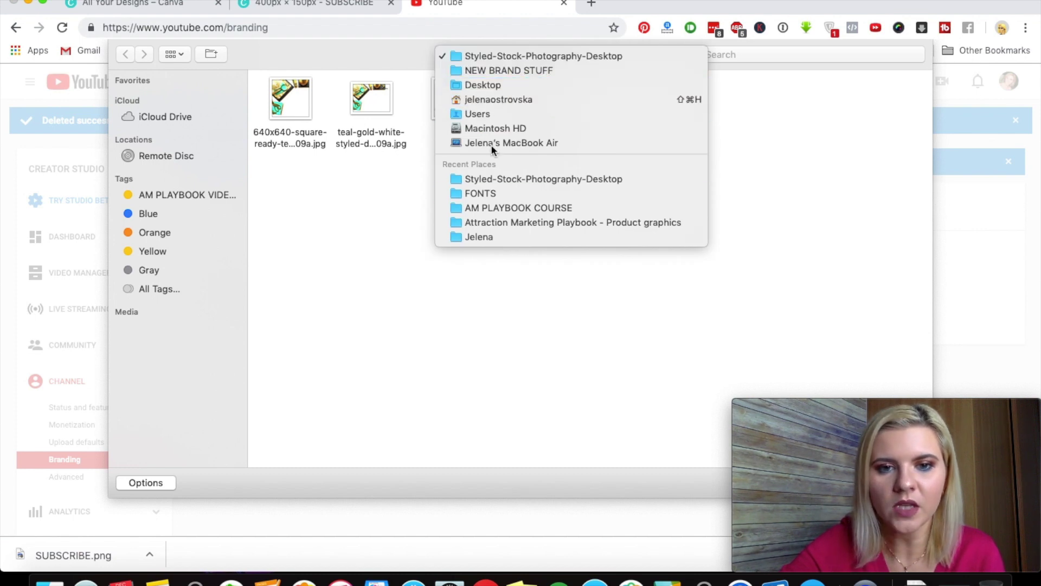
pyautogui.click(492, 100)
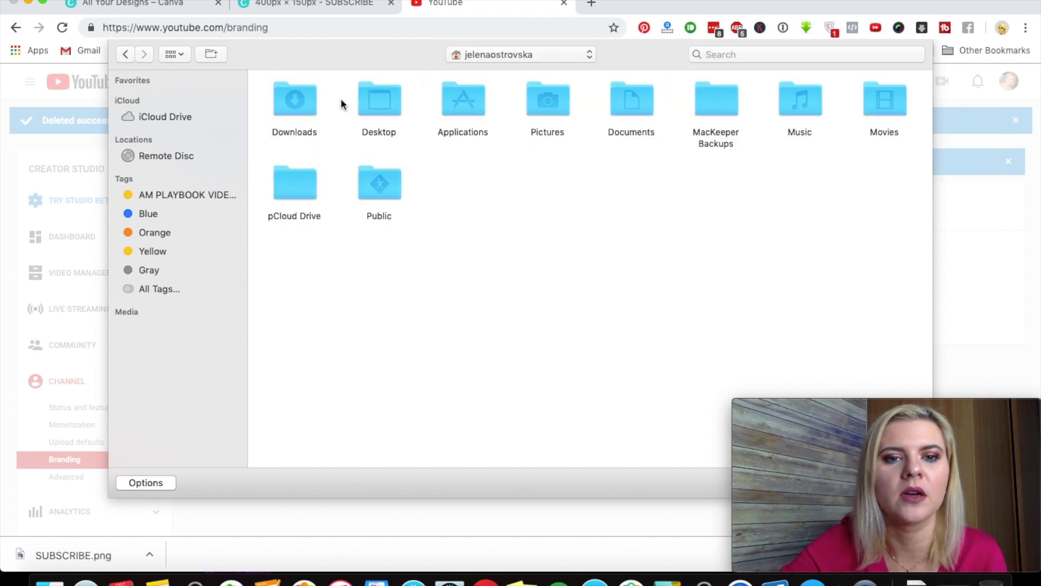
pyautogui.click(293, 107)
pyautogui.doubleClick(293, 106)
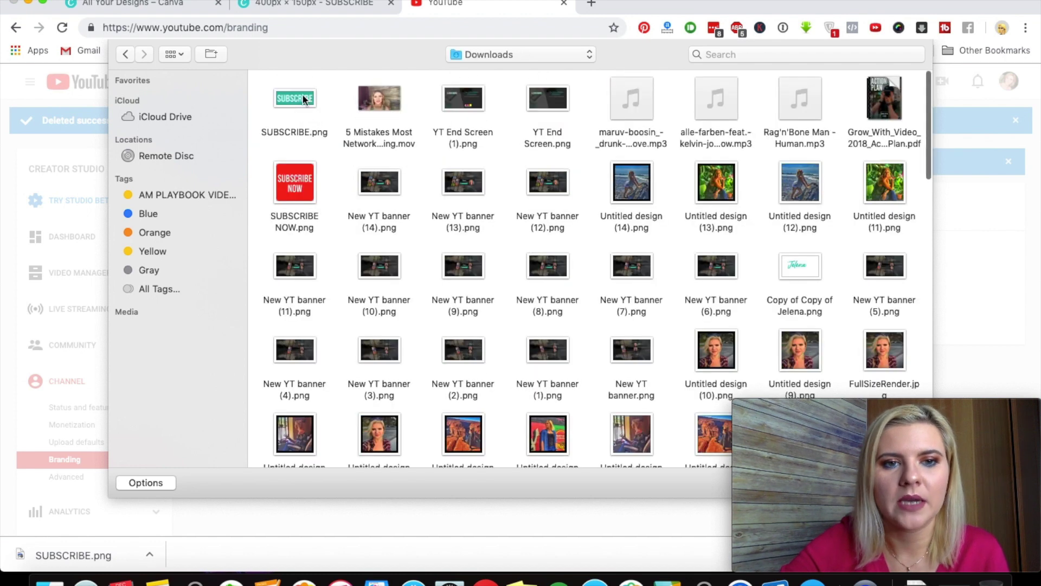
pyautogui.doubleClick(294, 103)
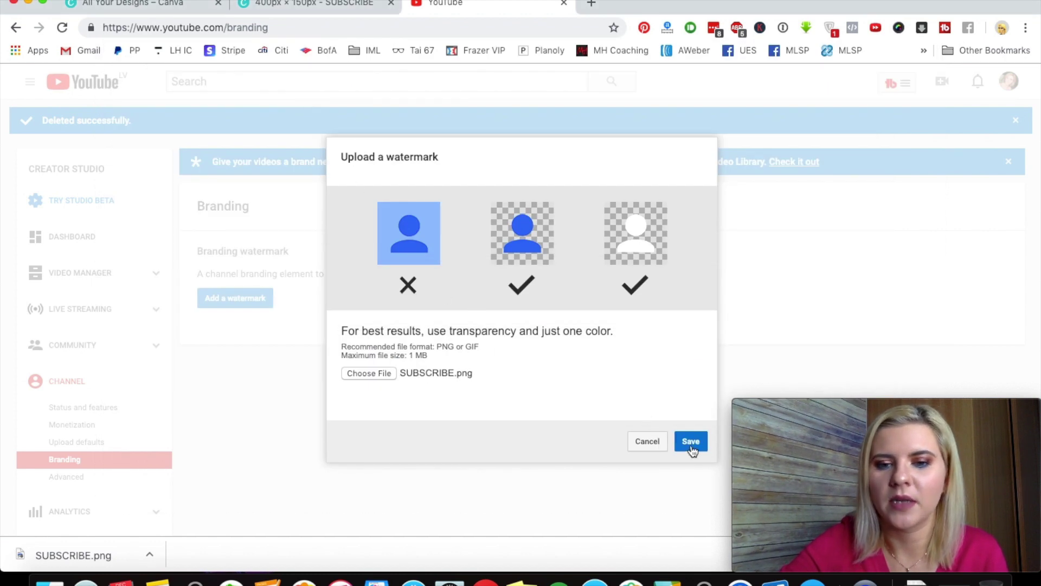
pyautogui.click(696, 453)
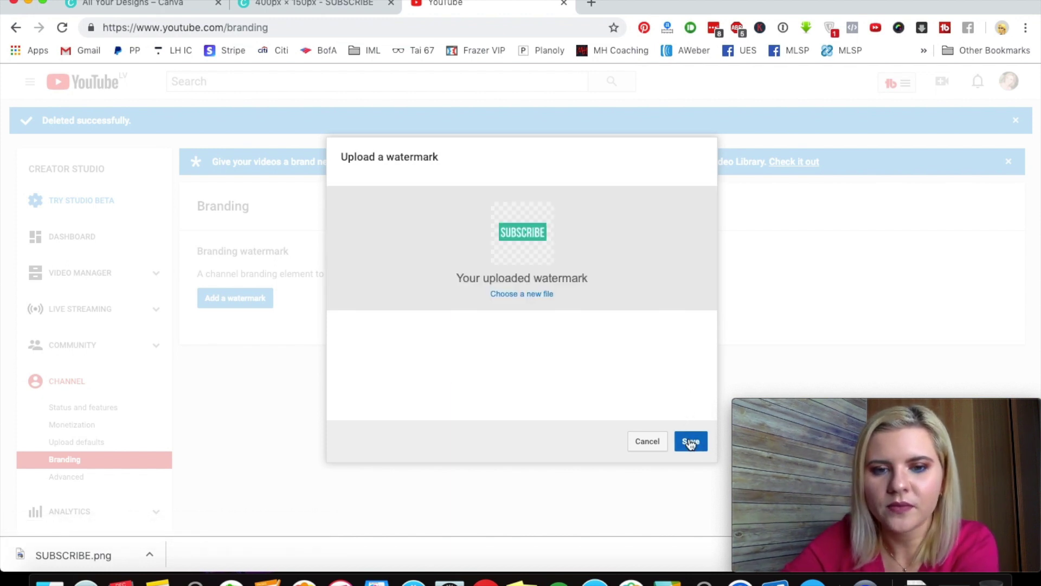
# - Confirm the SUBSCRIBE watermark save, then return to the YouTube home page
pyautogui.click(691, 448)
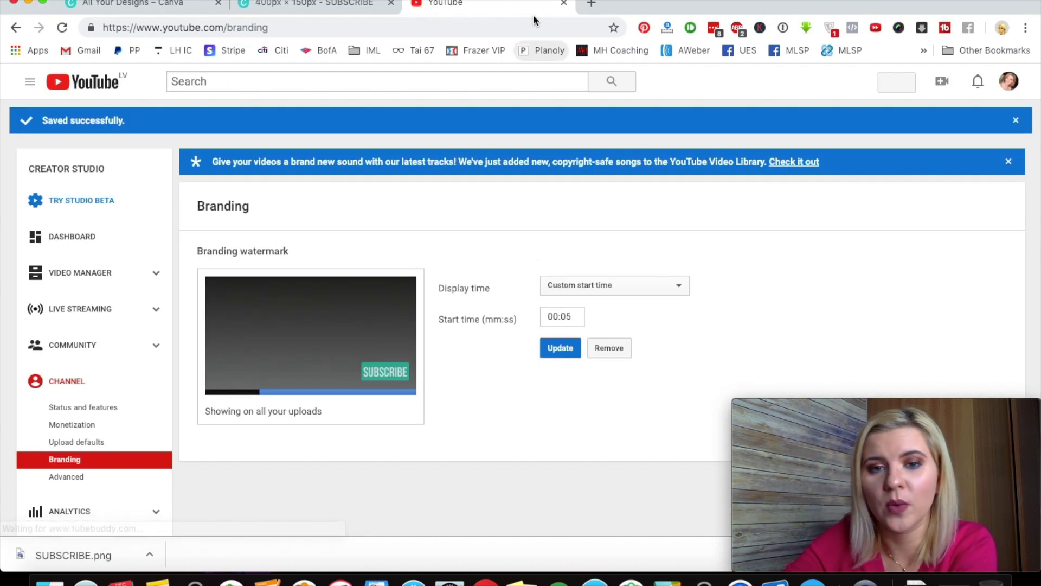
pyautogui.rightClick(512, 4)
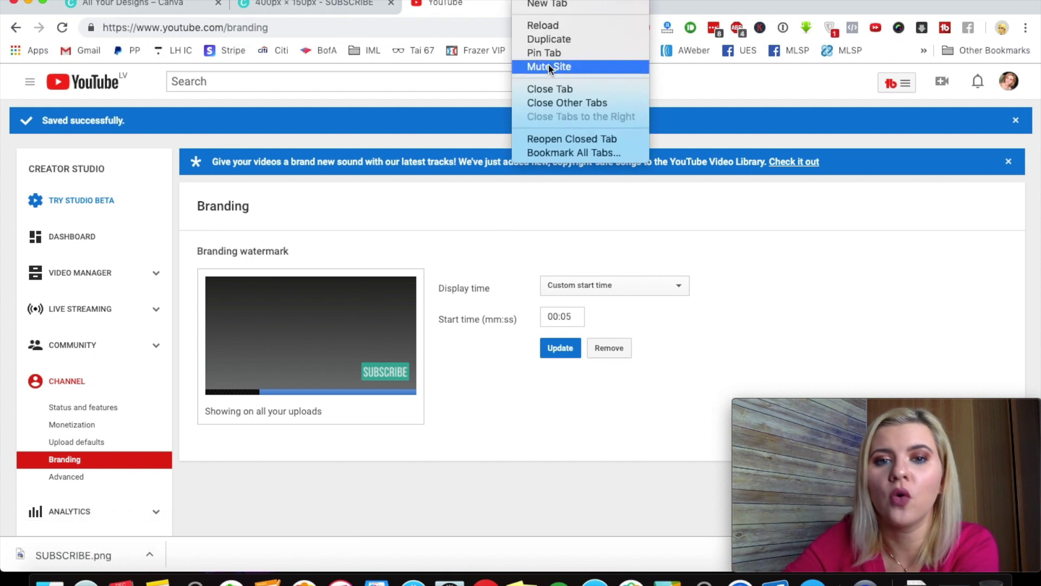
pyautogui.click(548, 66)
pyautogui.click(1014, 87)
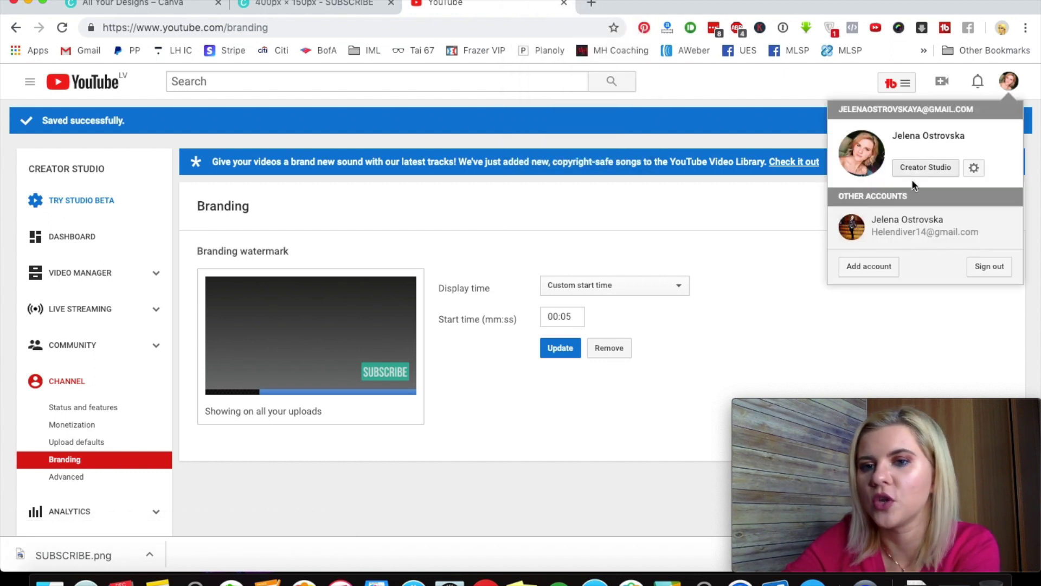
pyautogui.click(86, 90)
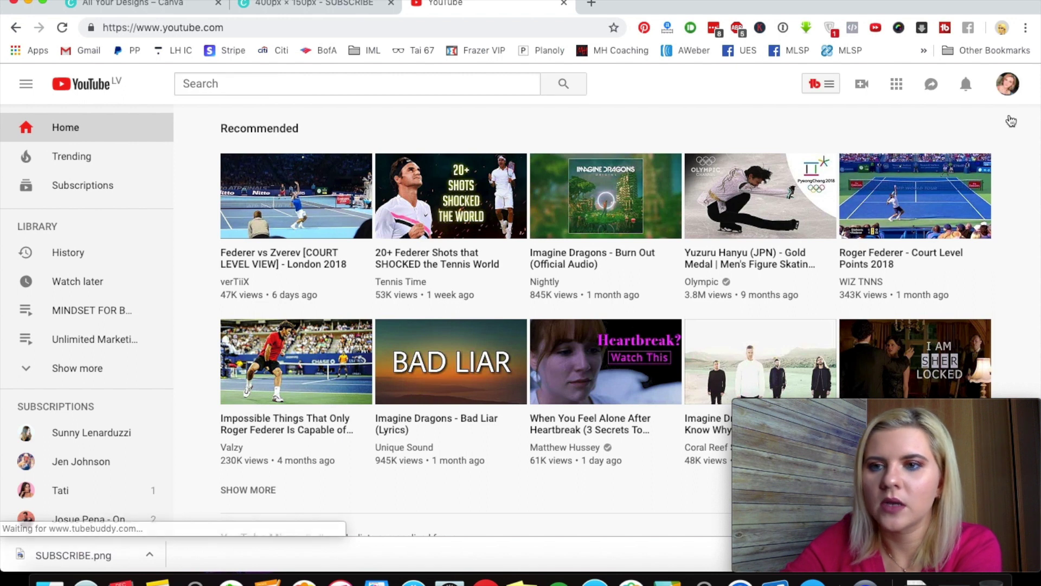
# - Go to My channel and play the Millionaire Success Habits book review video
pyautogui.click(1008, 84)
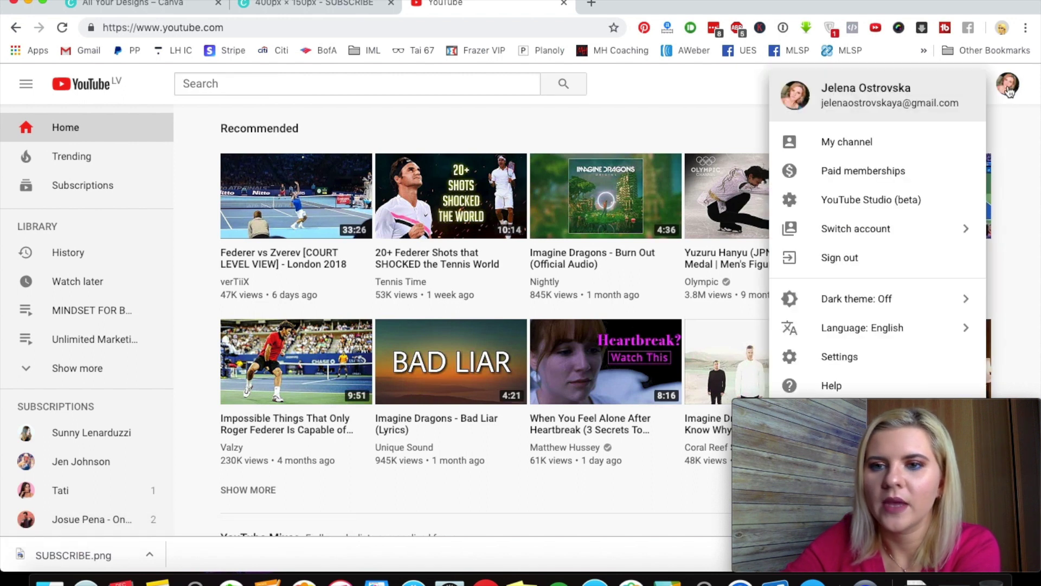
pyautogui.click(859, 154)
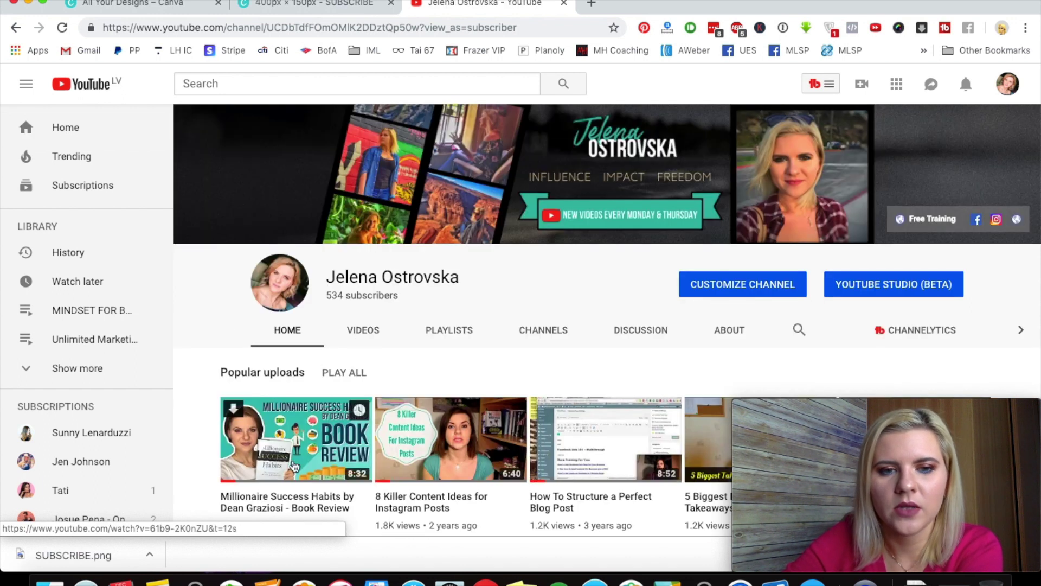
pyautogui.click(310, 429)
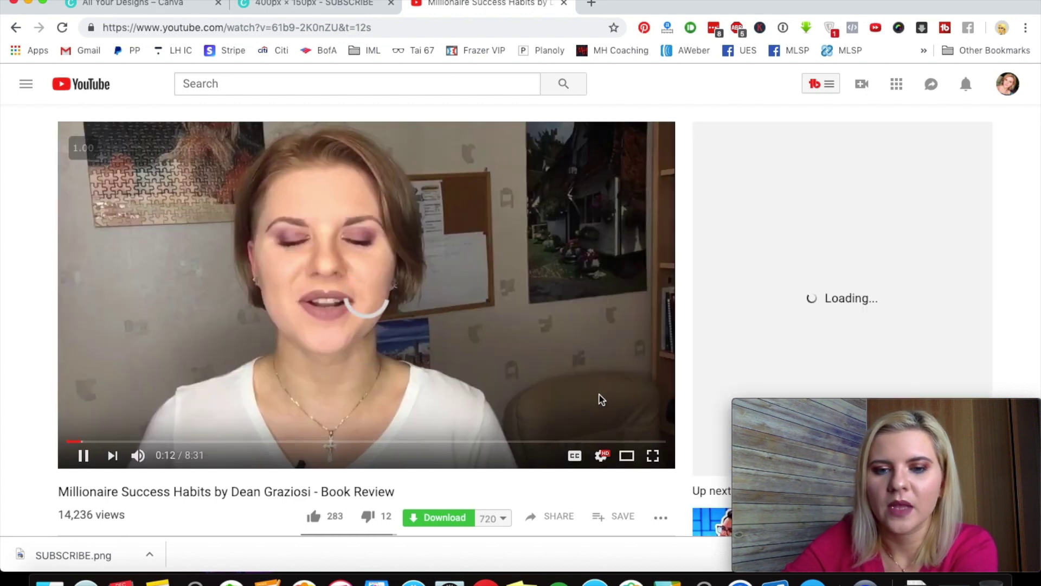
pyautogui.scroll(-2, 483, 456)
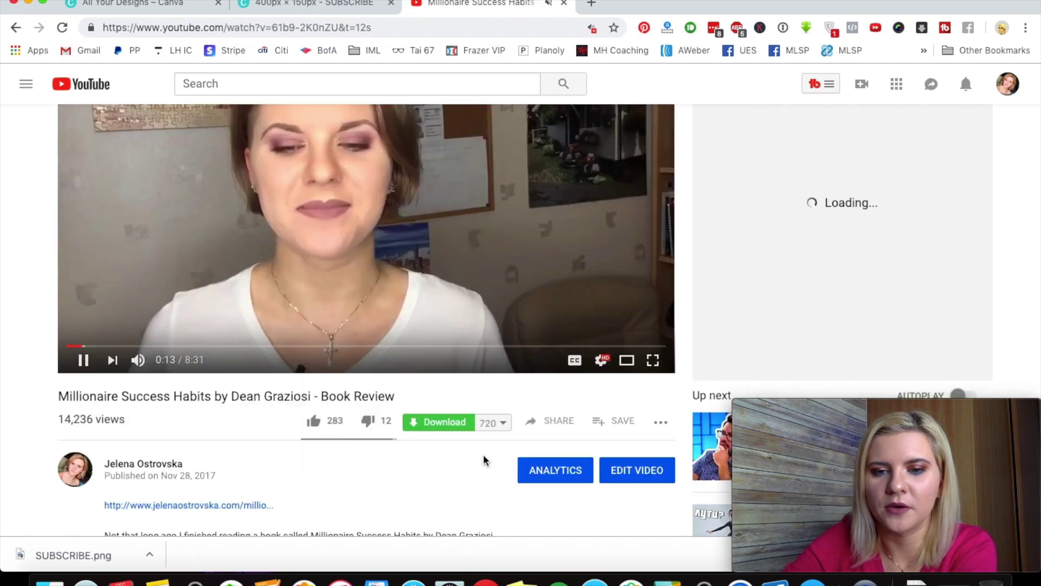
pyautogui.scroll(1, 545, 236)
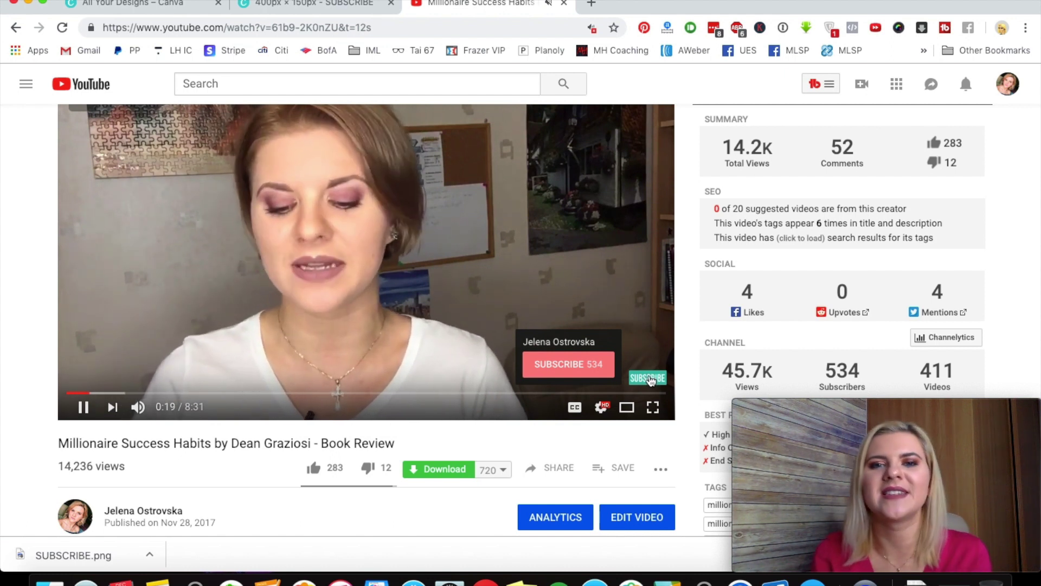
# - Pause the book review video at 0:21 so the SUBSCRIBE watermark shows in the corner
pyautogui.click(194, 318)
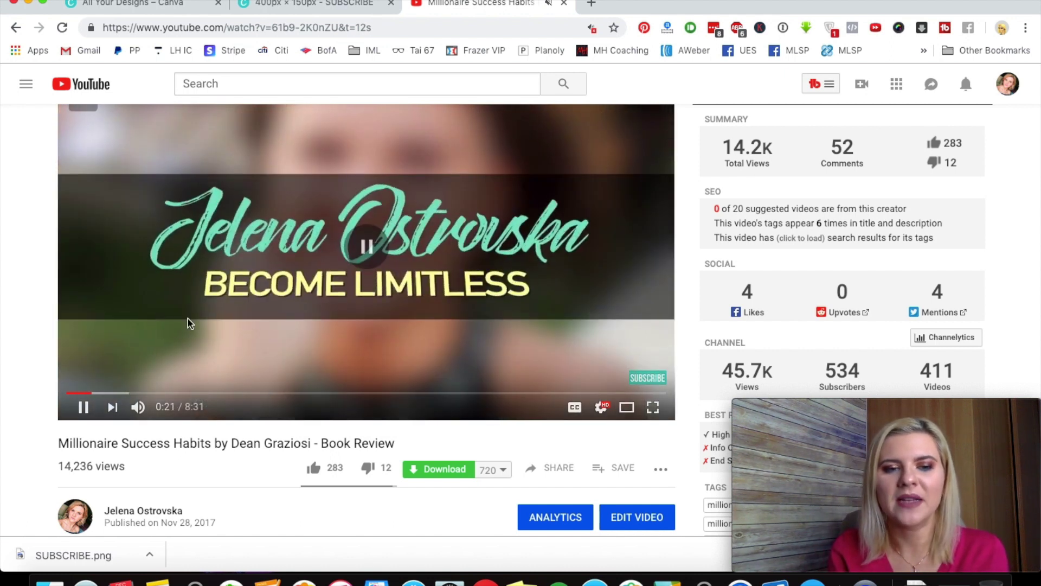